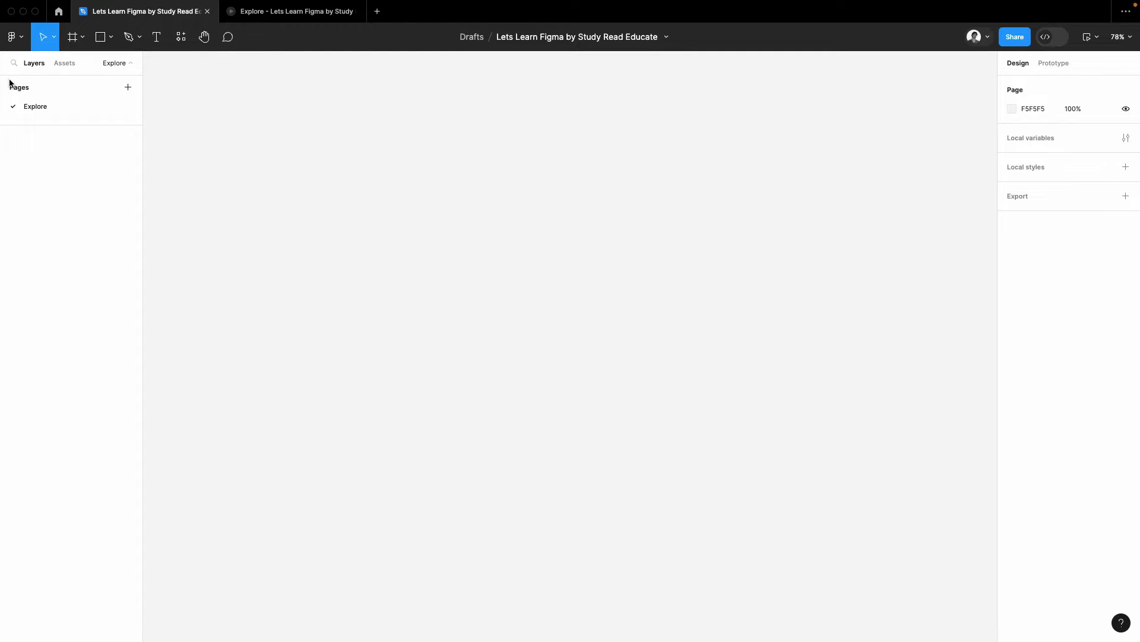
Draw a new frame on the canvas
{"action": "left_click", "coordinate": [71, 38]}
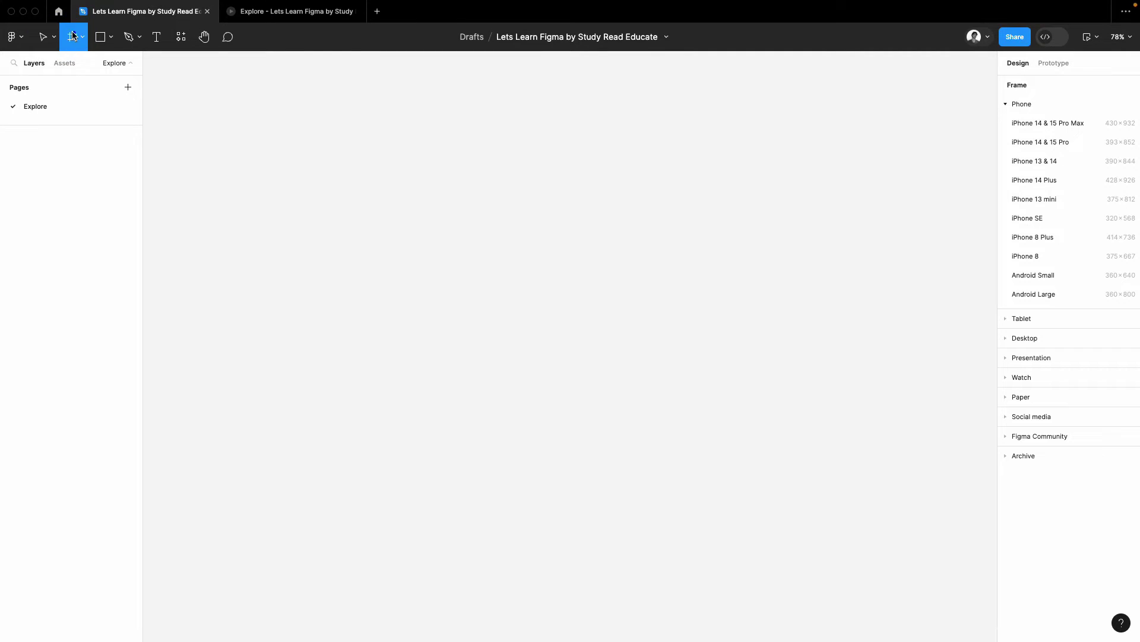
{"action": "left_click_drag", "start_coordinate": [413, 227], "coordinate": [619, 302]}
{"action": "left_click", "coordinate": [637, 155]}
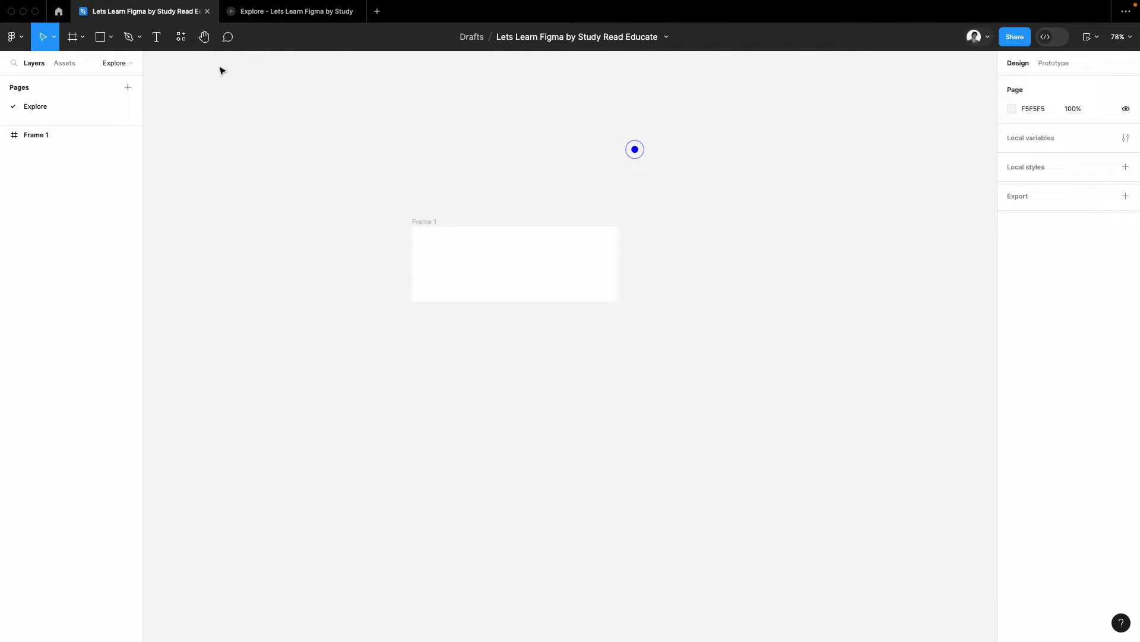
Add 'Get Started' text inside the frame and centre it horizontally and vertically
{"action": "left_click", "coordinate": [157, 36]}
{"action": "left_click", "coordinate": [479, 262]}
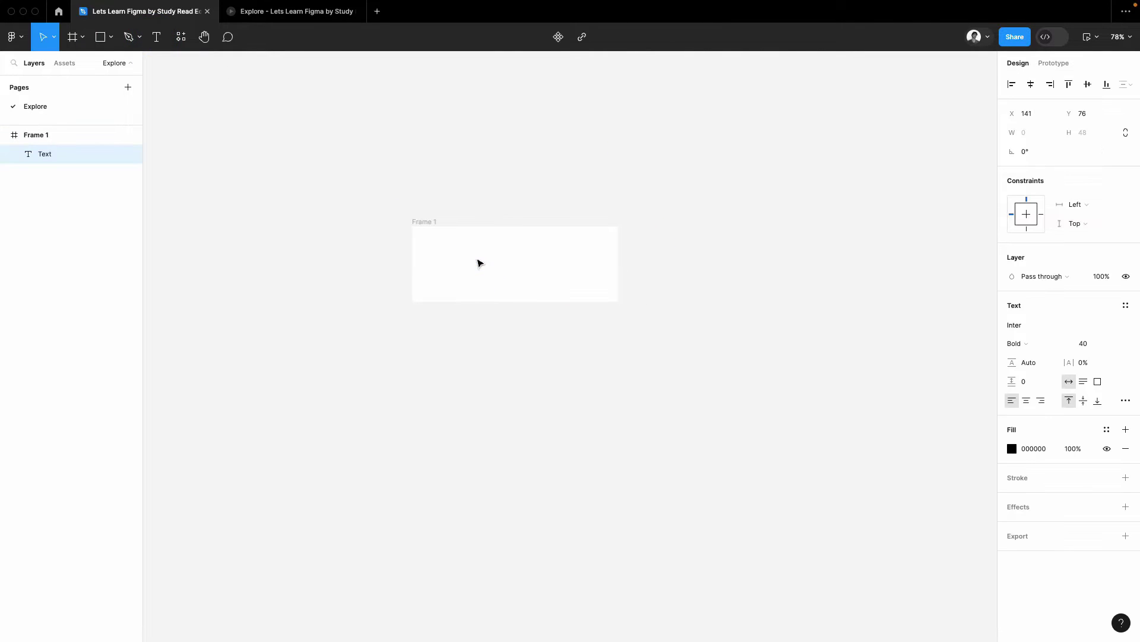
{"action": "type", "text": "Get St"}
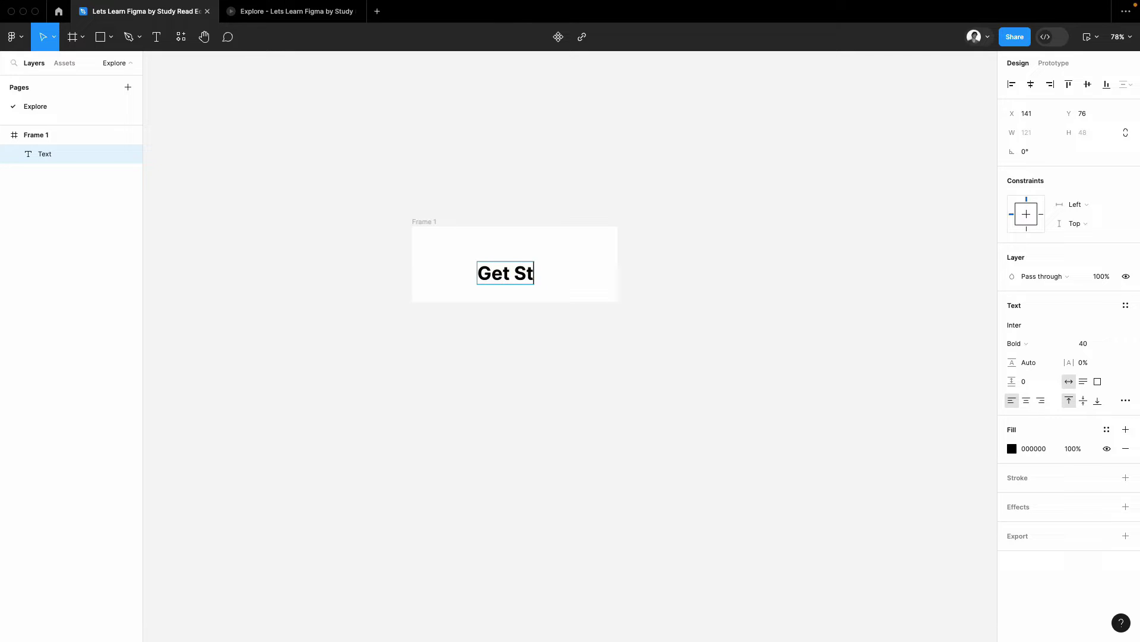
{"action": "type", "text": "arted"}
{"action": "left_click", "coordinate": [656, 239]}
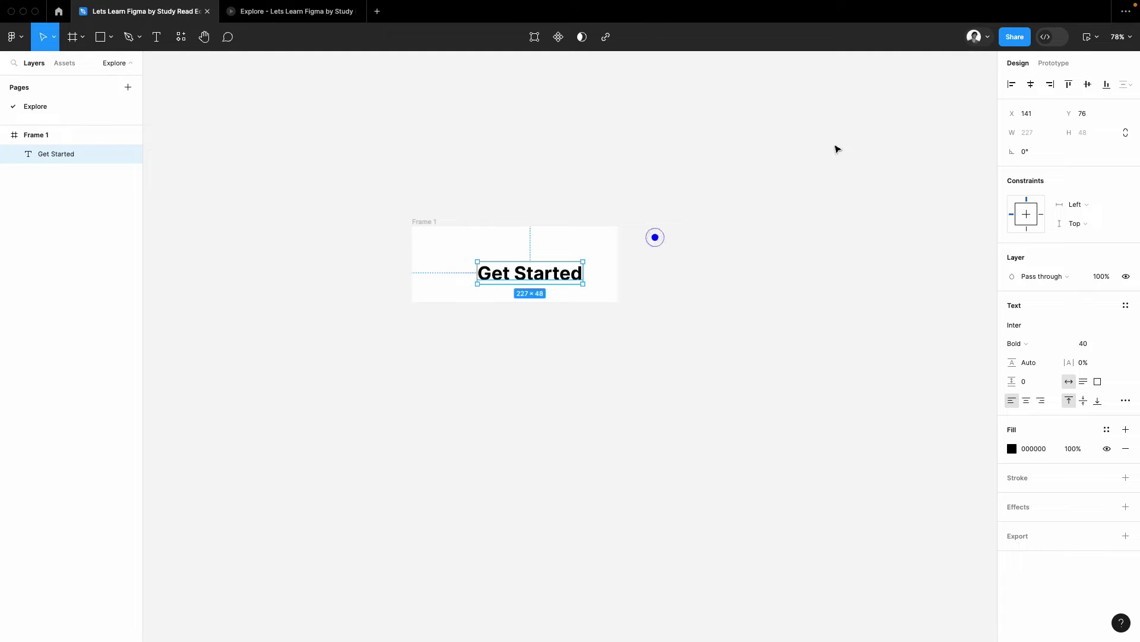
{"action": "left_click", "coordinate": [1029, 83]}
{"action": "left_click", "coordinate": [1084, 83]}
Round Frame 1's corners to a radius of 30
{"action": "left_click", "coordinate": [691, 120]}
{"action": "left_click", "coordinate": [421, 219]}
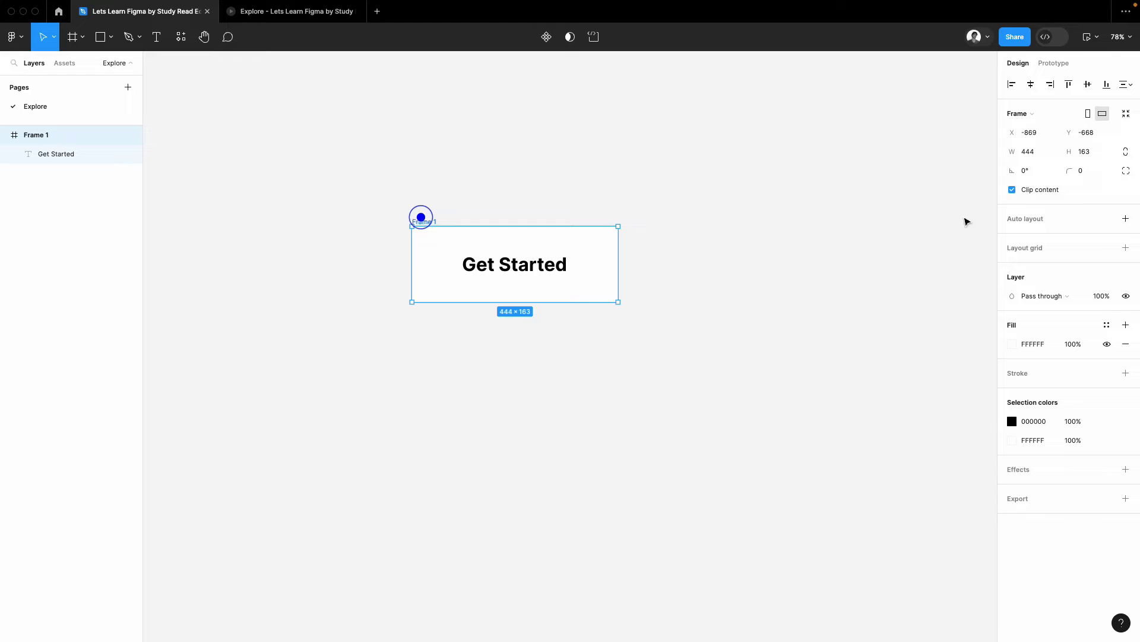
{"action": "left_click", "coordinate": [1093, 172]}
{"action": "type", "text": "10"}
{"action": "key", "text": "Return"}
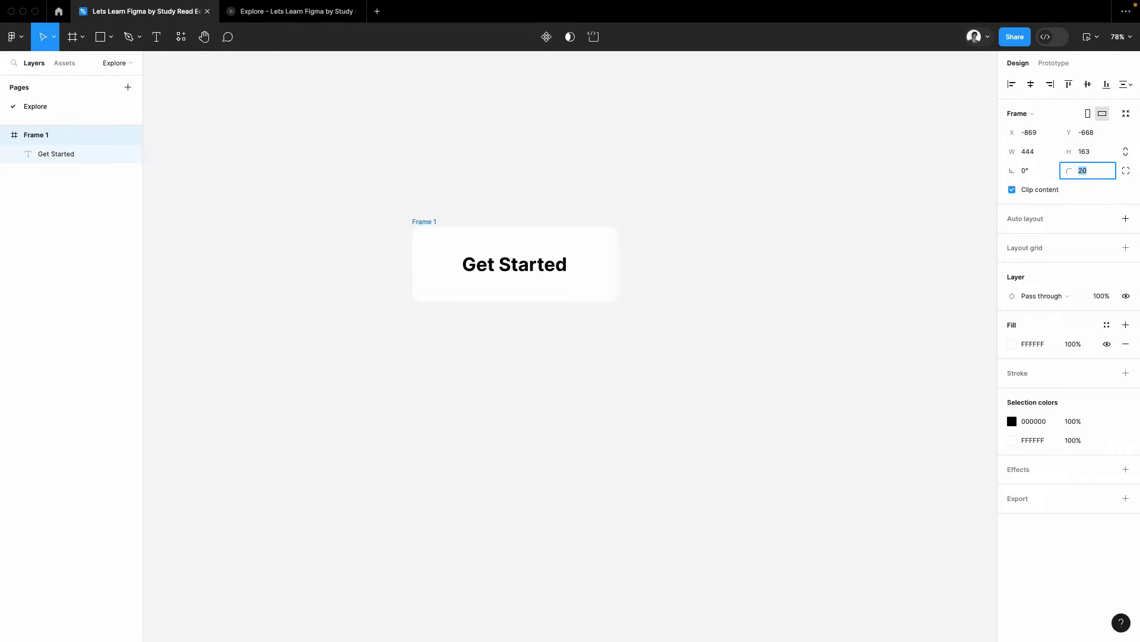
Add a drop shadow with blur 34 to the frame
{"action": "left_click", "coordinate": [1125, 470]}
{"action": "left_click", "coordinate": [1019, 488]}
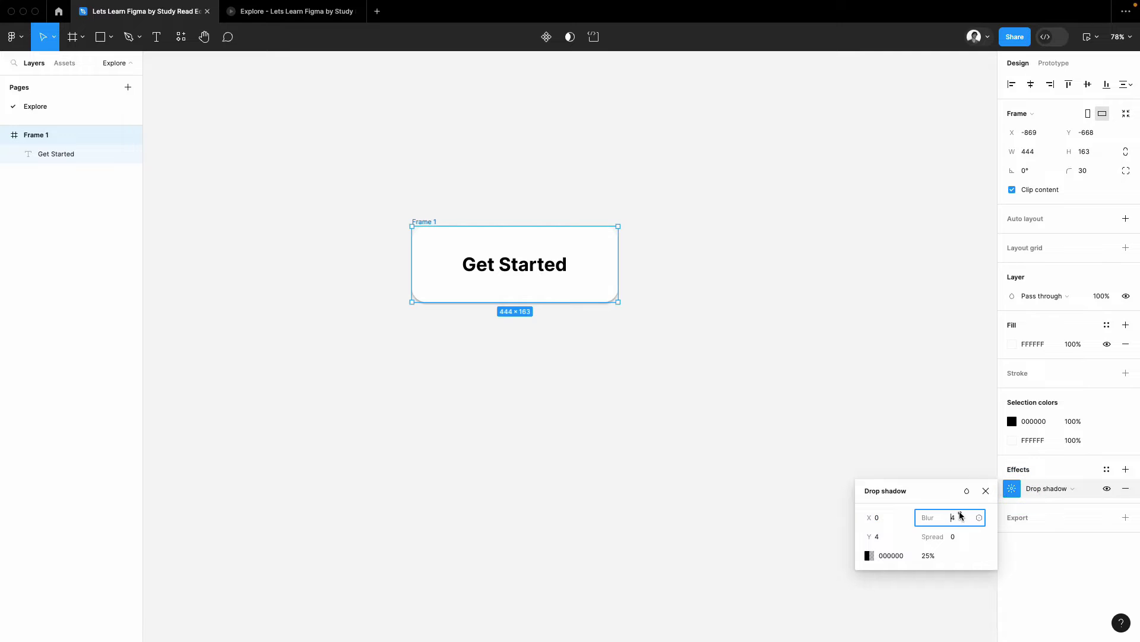
{"action": "left_click", "coordinate": [957, 514]}
{"action": "type", "text": "34"}
{"action": "key", "text": "Return"}
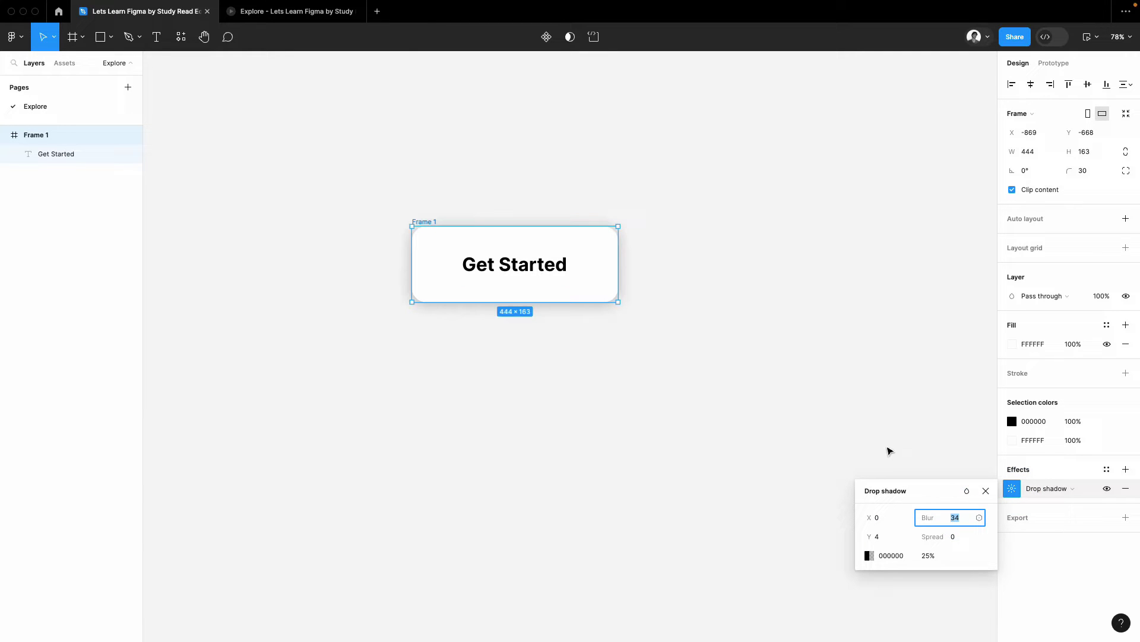
{"action": "left_click", "coordinate": [893, 541]}
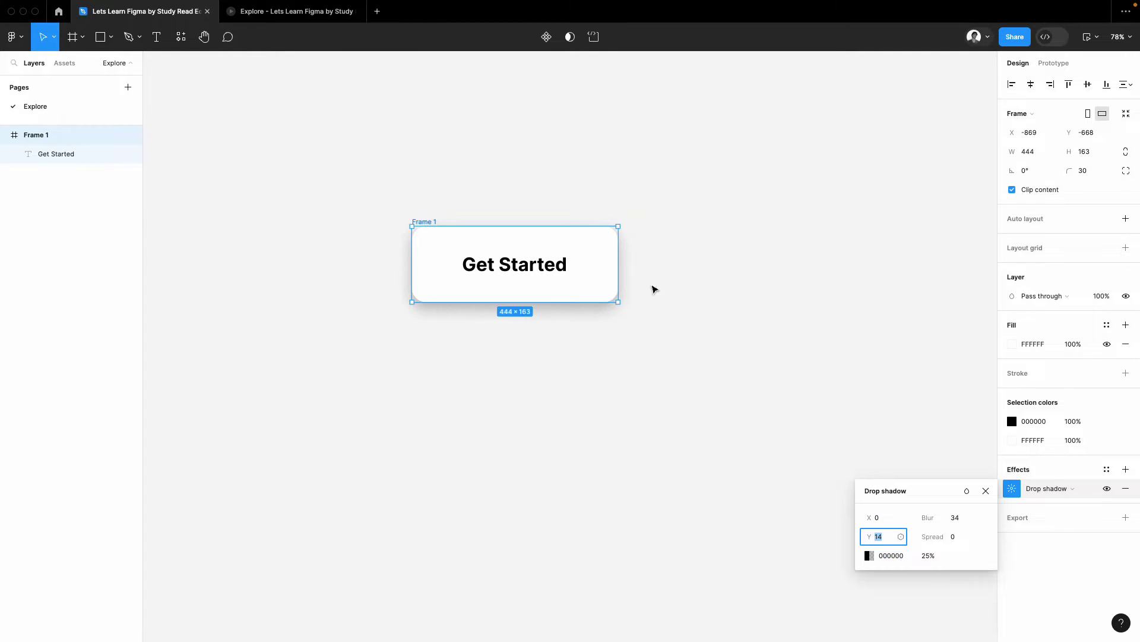
{"action": "left_click", "coordinate": [714, 306]}
Fill the frame vivid blue 0610EE and make the Get Started text white
{"action": "left_click", "coordinate": [426, 221]}
{"action": "left_click", "coordinate": [1012, 344]}
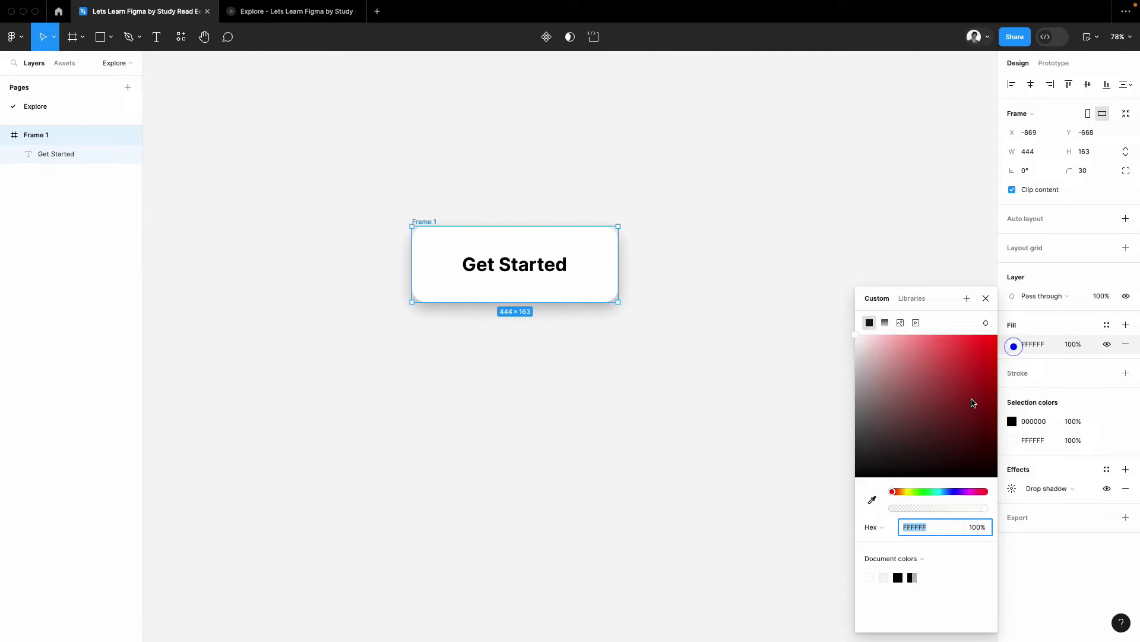
{"action": "left_click_drag", "start_coordinate": [942, 491], "coordinate": [954, 491]}
{"action": "left_click", "coordinate": [994, 344]}
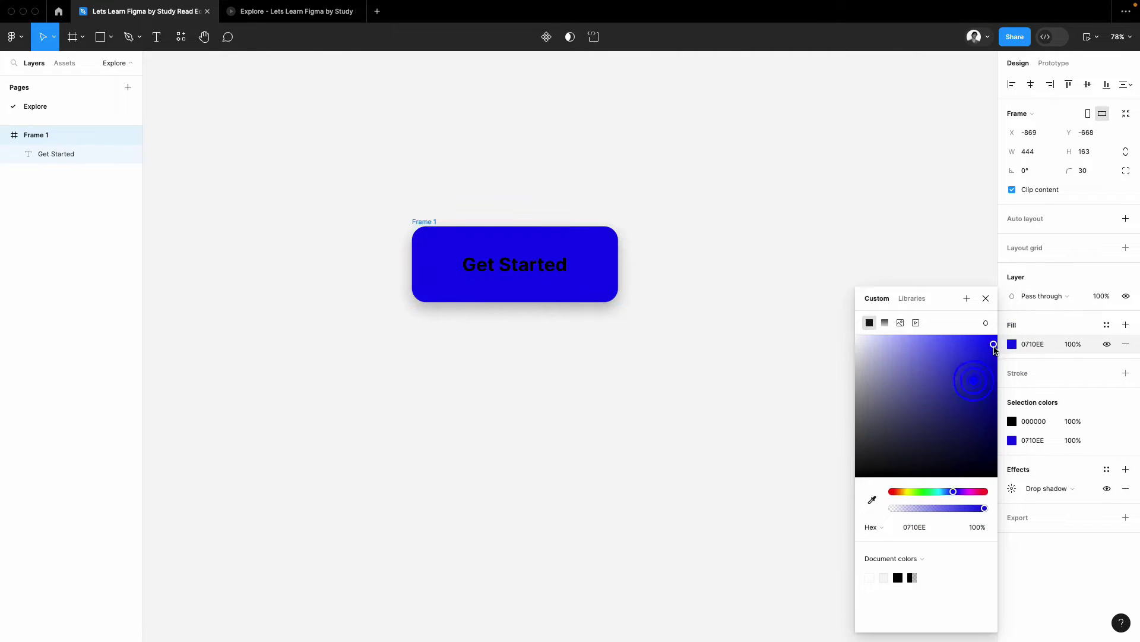
{"action": "left_click", "coordinate": [1012, 421]}
{"action": "left_click_drag", "start_coordinate": [931, 374], "coordinate": [857, 335]}
{"action": "left_click", "coordinate": [698, 212]}
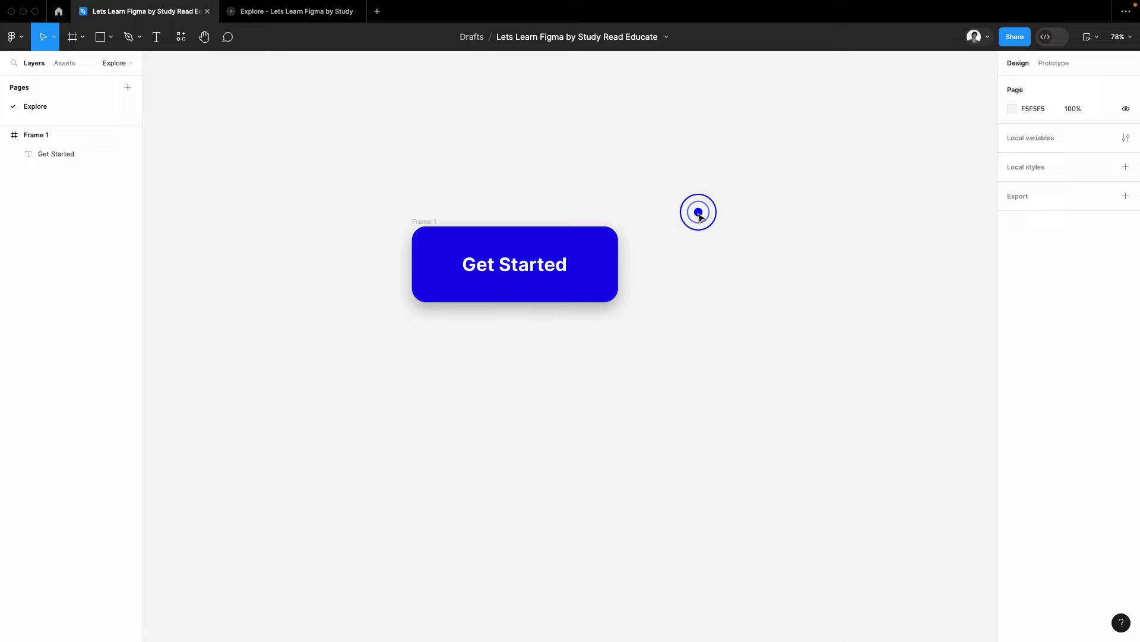
Draw and duplicate a tall grey rectangle, group them, tilt -23.7°, and place over the button's left edge
{"action": "scroll", "coordinate": [505, 199], "scroll_direction": "up", "scroll_amount": 5}
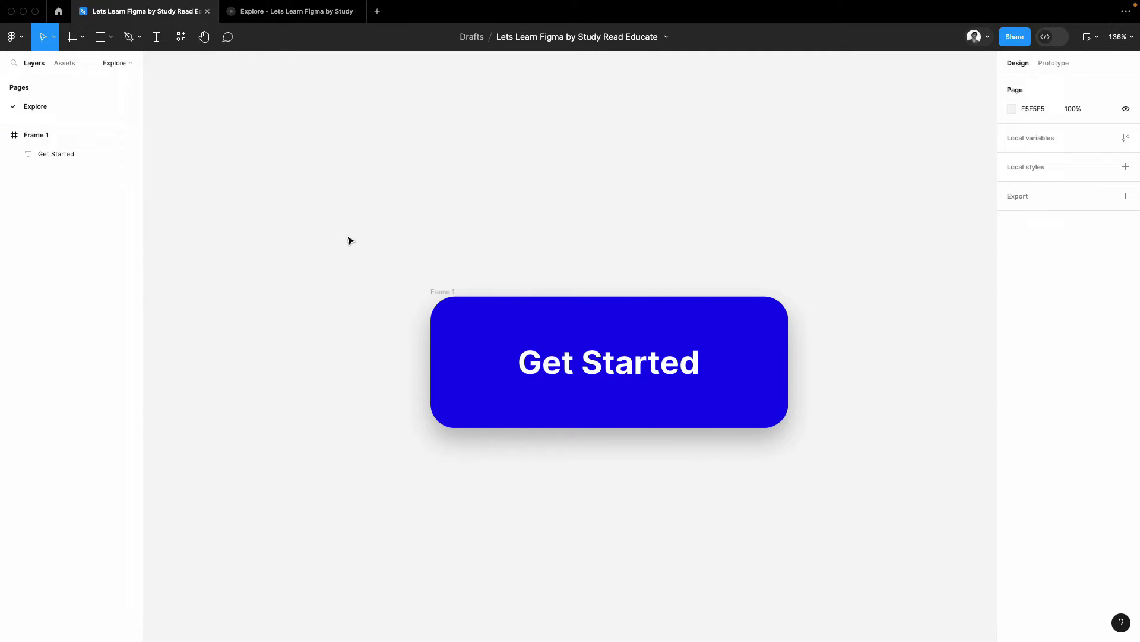
{"action": "left_click", "coordinate": [100, 37]}
{"action": "mouse_move", "coordinate": [232, 222]}
{"action": "left_mouse_down"}
{"action": "mouse_move", "coordinate": [297, 465]}
{"action": "mouse_move", "coordinate": [291, 494]}
{"action": "left_mouse_up"}
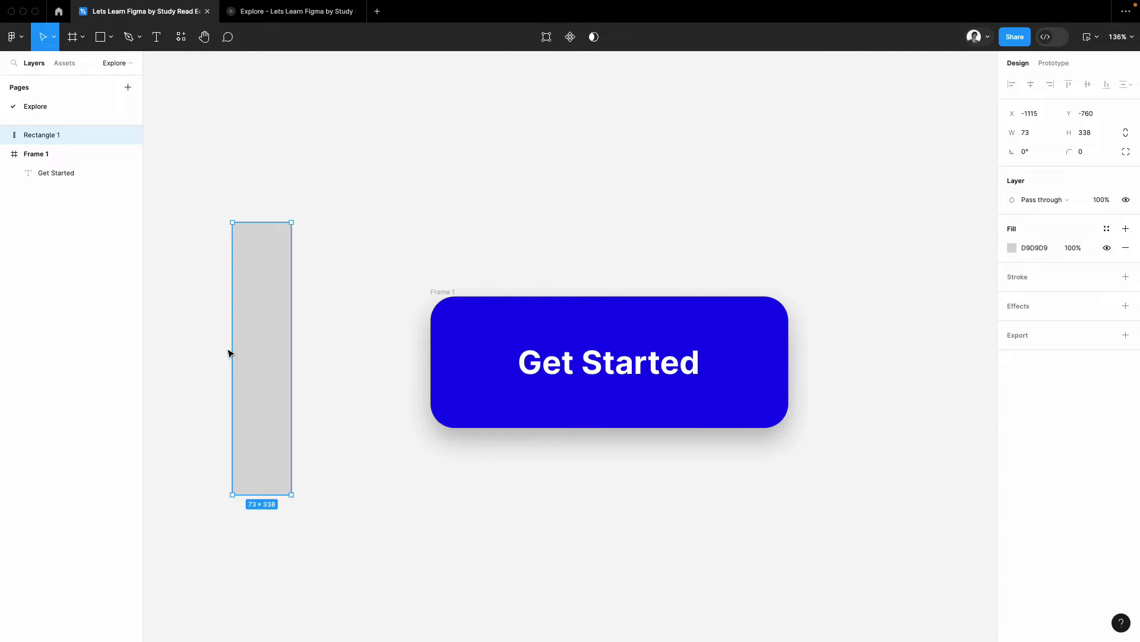
{"action": "left_click_drag", "start_coordinate": [265, 333], "coordinate": [504, 323], "text": "alt"}
{"action": "key", "text": "super+g"}
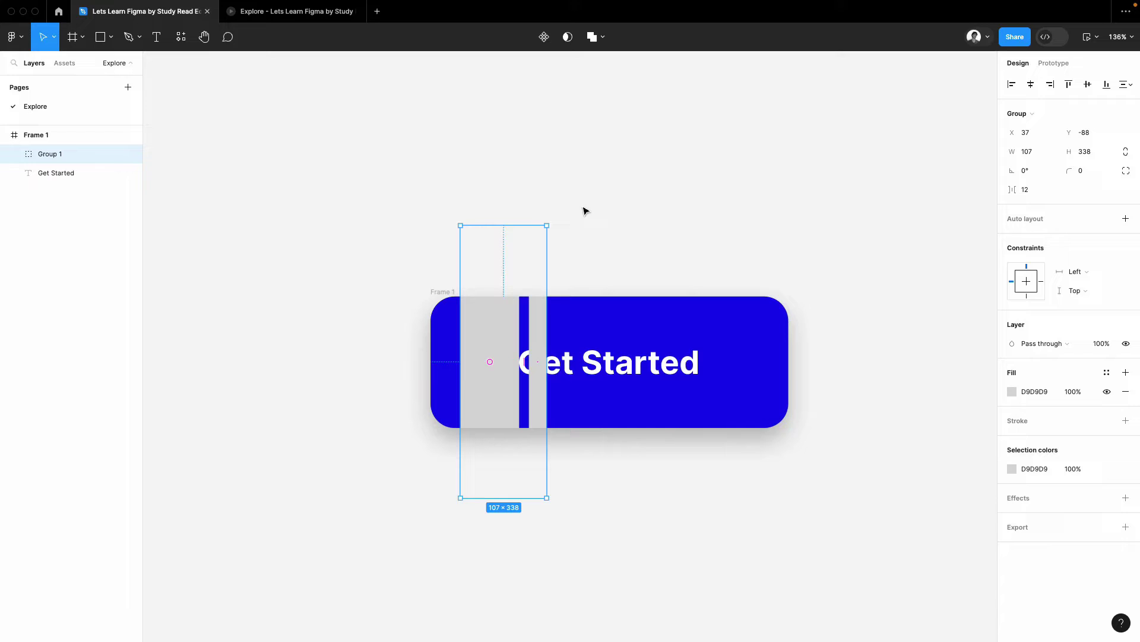
{"action": "left_click_drag", "start_coordinate": [550, 217], "coordinate": [588, 255]}
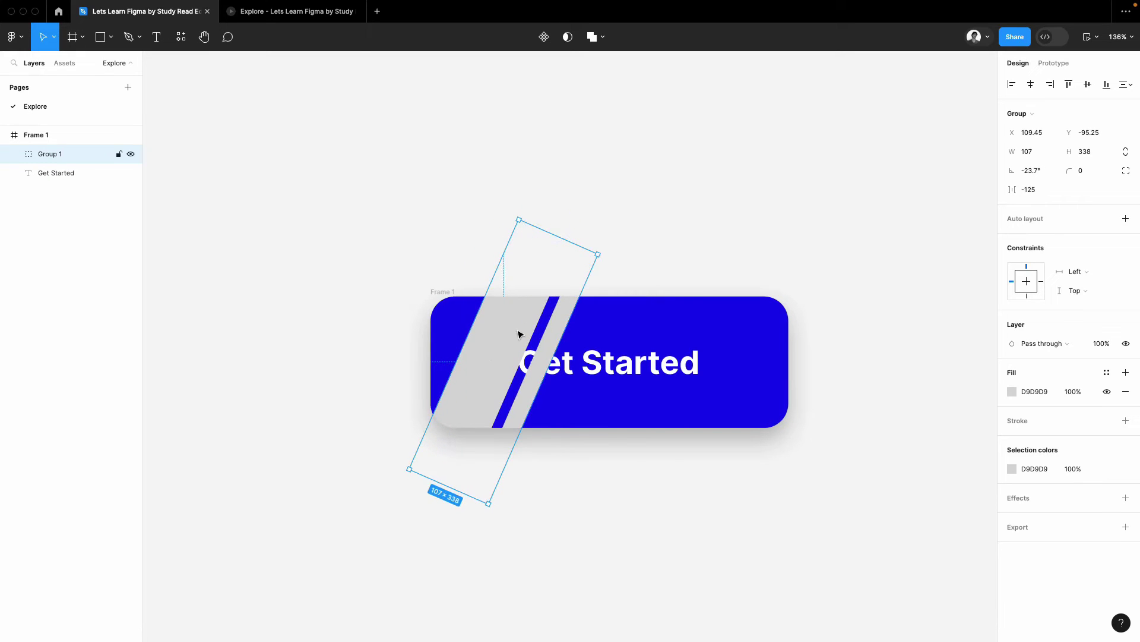
{"action": "left_click_drag", "start_coordinate": [518, 321], "coordinate": [485, 327]}
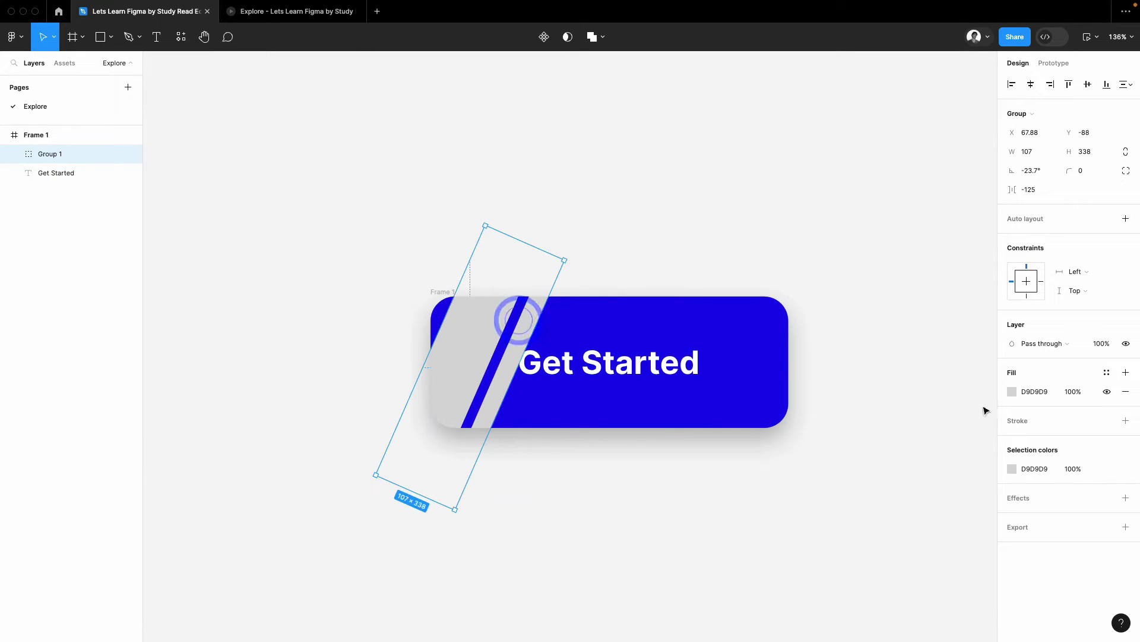
Colour the stripes 9CA0FF, slide them toward the centre, and send them behind the text
{"action": "left_click", "coordinate": [1012, 468]}
{"action": "left_click_drag", "start_coordinate": [915, 359], "coordinate": [911, 320]}
{"action": "left_click", "coordinate": [872, 500]}
{"action": "left_click", "coordinate": [724, 396]}
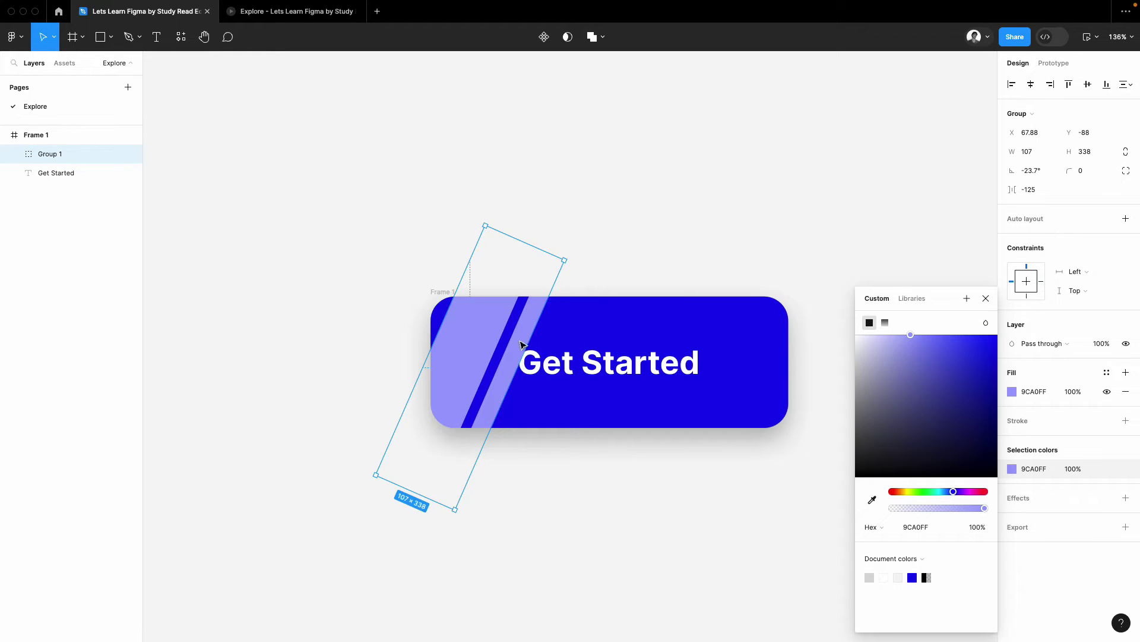
{"action": "left_click_drag", "start_coordinate": [481, 329], "coordinate": [531, 333]}
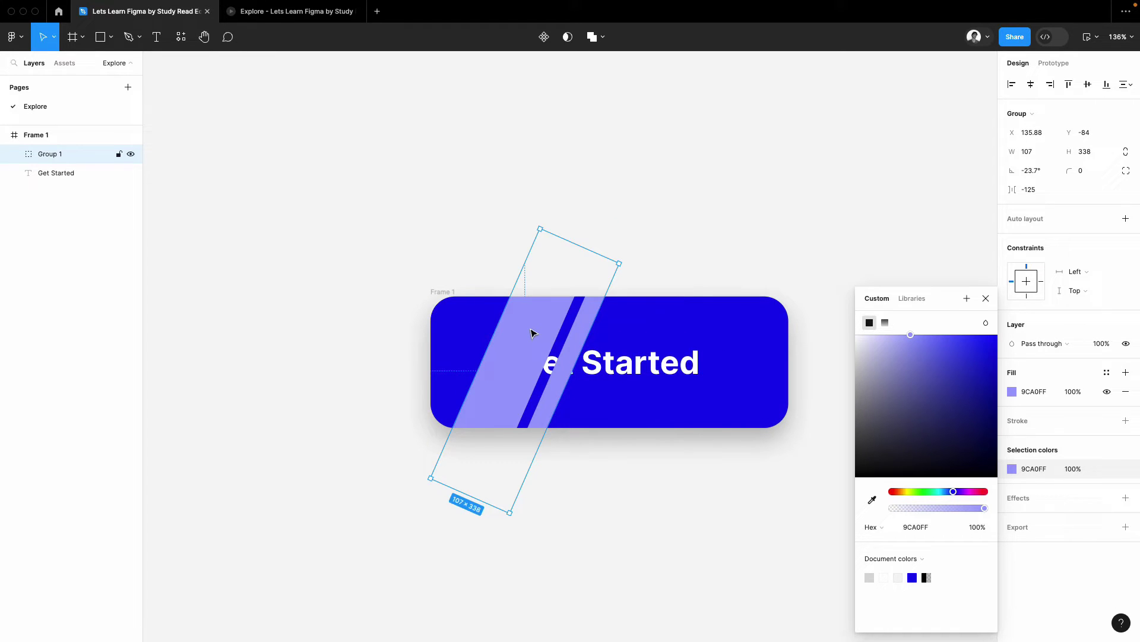
{"action": "key", "text": "super+bracketleft"}
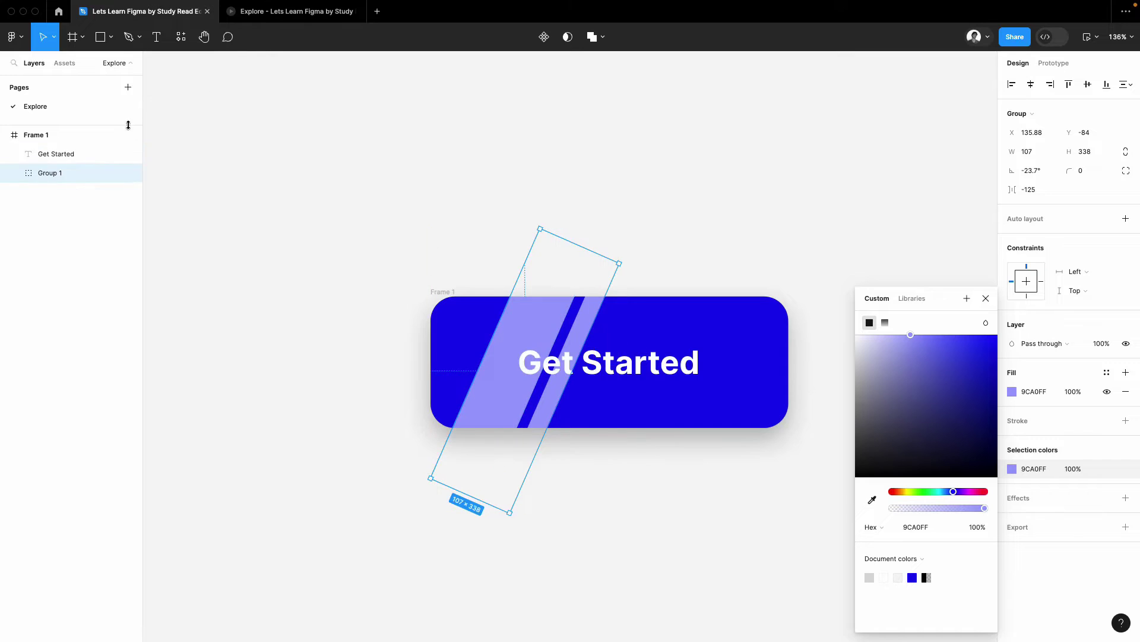
Move the button left and turn it into a component with Default and Variant2 variants
{"action": "left_click", "coordinate": [646, 218]}
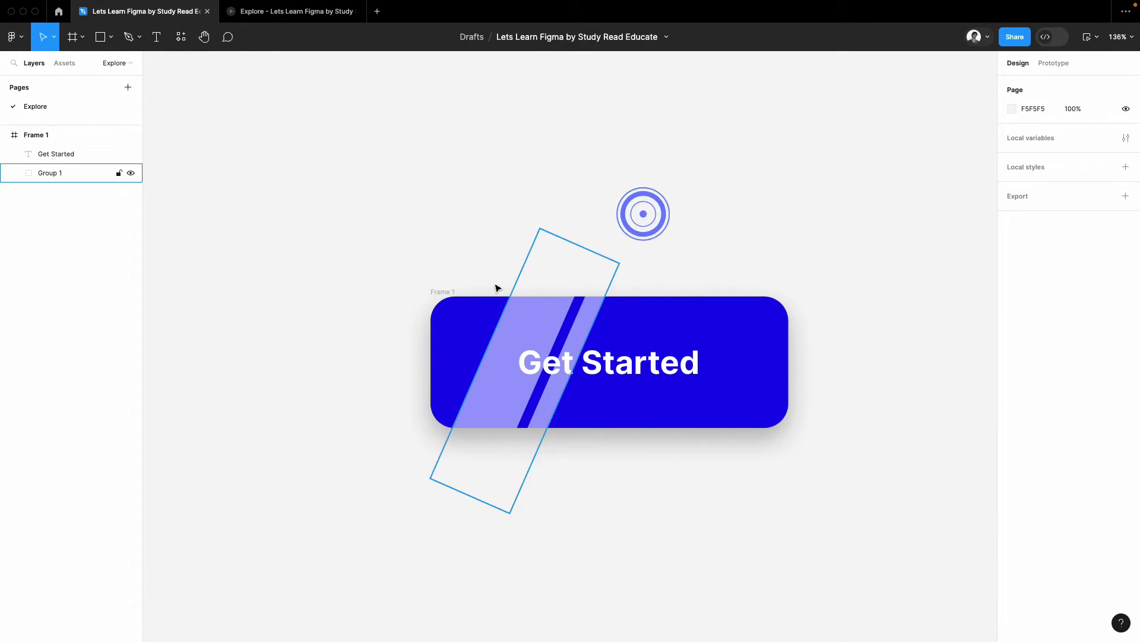
{"action": "left_click_drag", "start_coordinate": [442, 292], "coordinate": [305, 282]}
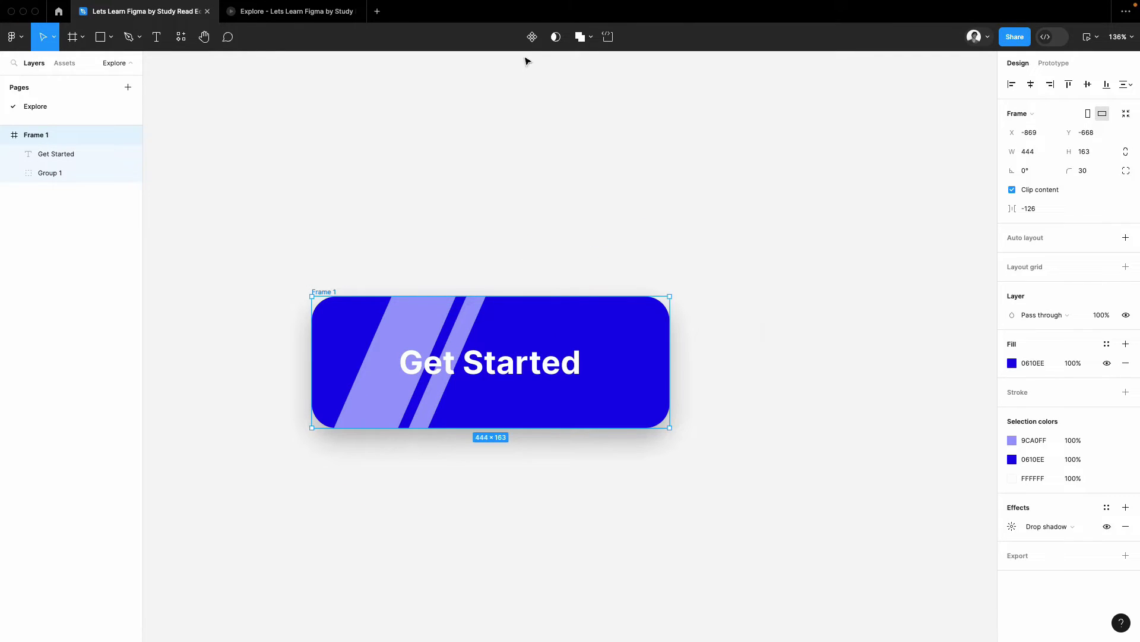
{"action": "left_click", "coordinate": [532, 37]}
{"action": "scroll", "coordinate": [448, 227], "scroll_direction": "down", "scroll_amount": 1}
{"action": "left_click", "coordinate": [535, 37]}
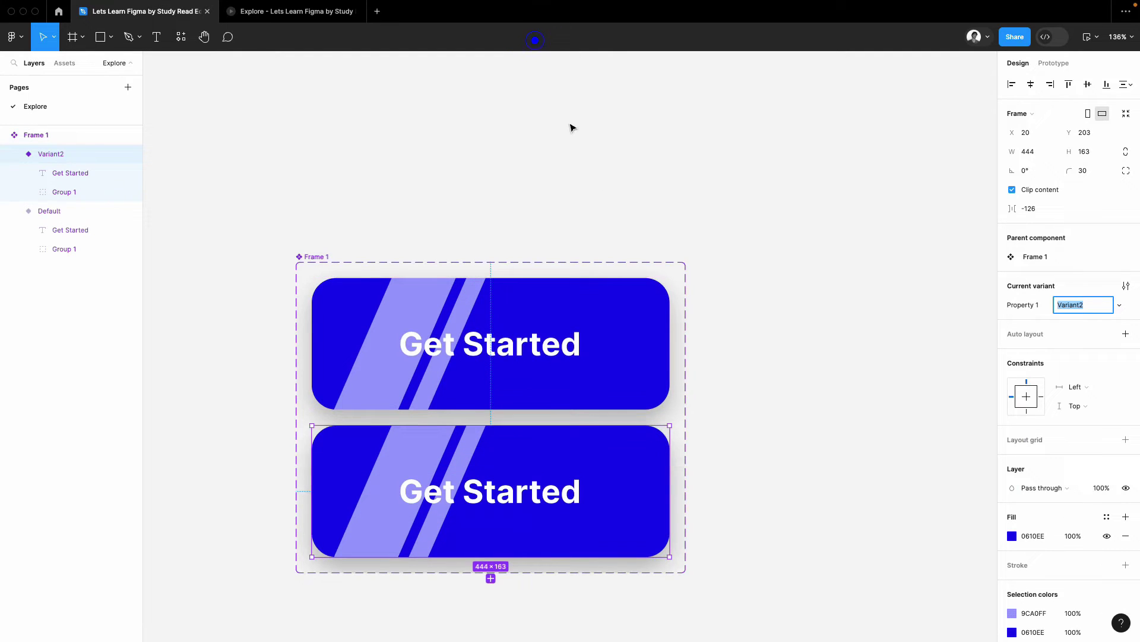
{"action": "scroll", "coordinate": [835, 260], "scroll_direction": "down", "scroll_amount": 1}
Push the Default variant's stripe group past the button's left edge
{"action": "left_click", "coordinate": [835, 260]}
{"action": "left_click", "coordinate": [399, 283]}
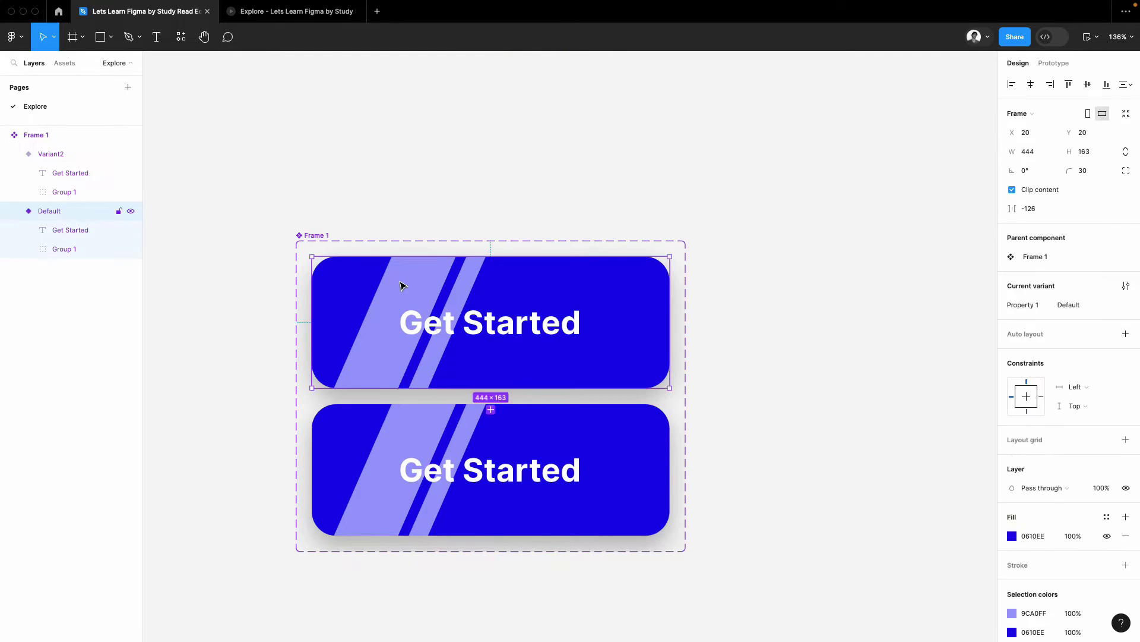
{"action": "double_click", "coordinate": [400, 286]}
{"action": "key", "text": "shift+Left"}
{"action": "key", "text": "shift+Left"}
{"action": "key", "text": "shift+Left"}
{"action": "key", "text": "shift+Left"}
{"action": "key", "text": "shift+Left"}
{"action": "key", "text": "shift+Left"}
{"action": "key", "text": "shift+Left"}
{"action": "key", "text": "shift+Left"}
{"action": "key", "text": "shift+Left"}
{"action": "key", "text": "shift+Left"}
{"action": "key", "text": "shift+Left"}
{"action": "key", "text": "shift+Left"}
{"action": "key", "text": "shift+Left"}
{"action": "key", "text": "shift+Left"}
{"action": "key", "text": "shift+Left"}
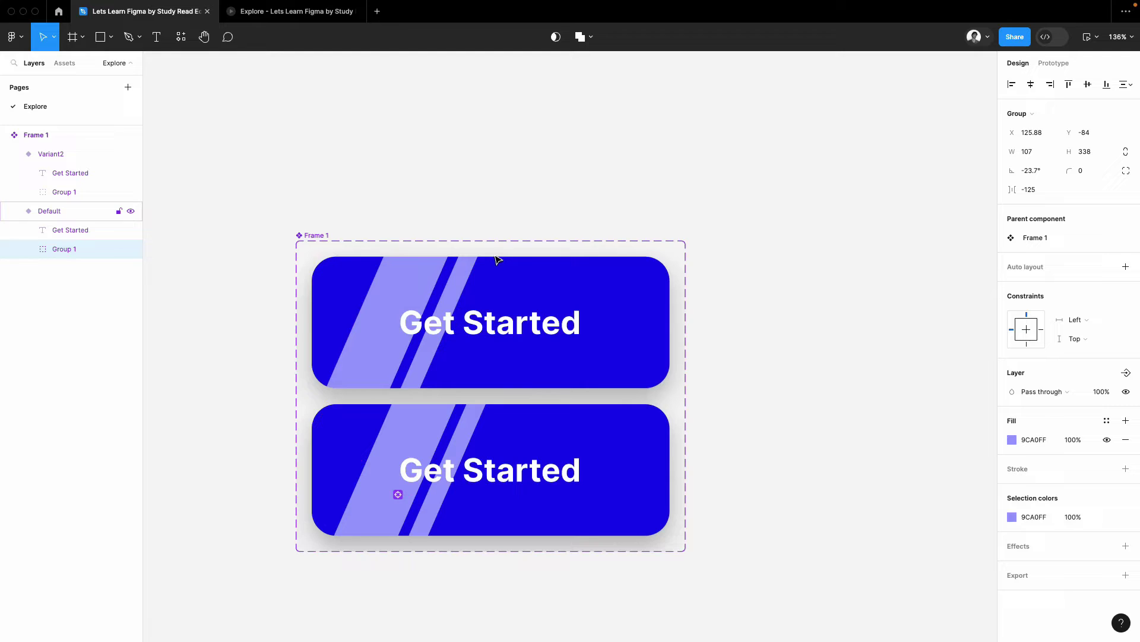
{"action": "key", "text": "shift+Left"}
{"action": "key", "text": "shift+Left"}
{"action": "key", "text": "shift+Left"}
{"action": "key", "text": "shift+Left"}
{"action": "key", "text": "shift+Left"}
{"action": "key", "text": "shift+Left"}
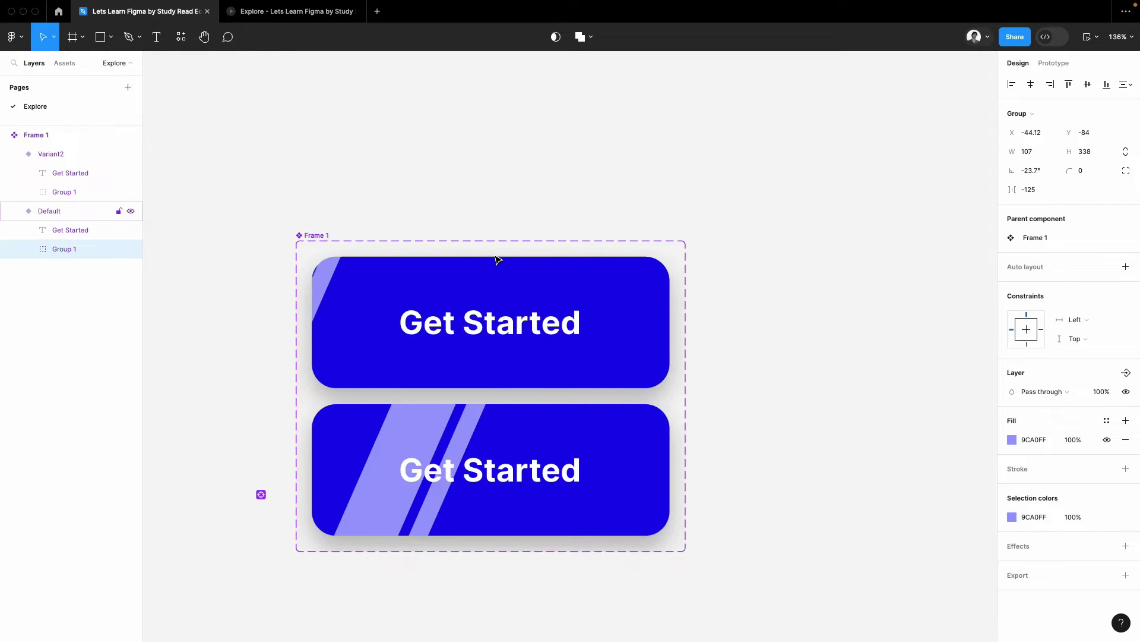
Nudge Variant2's stripe group right until it clears the button's right edge
{"action": "scroll", "coordinate": [305, 331], "scroll_direction": "down", "scroll_amount": 1}
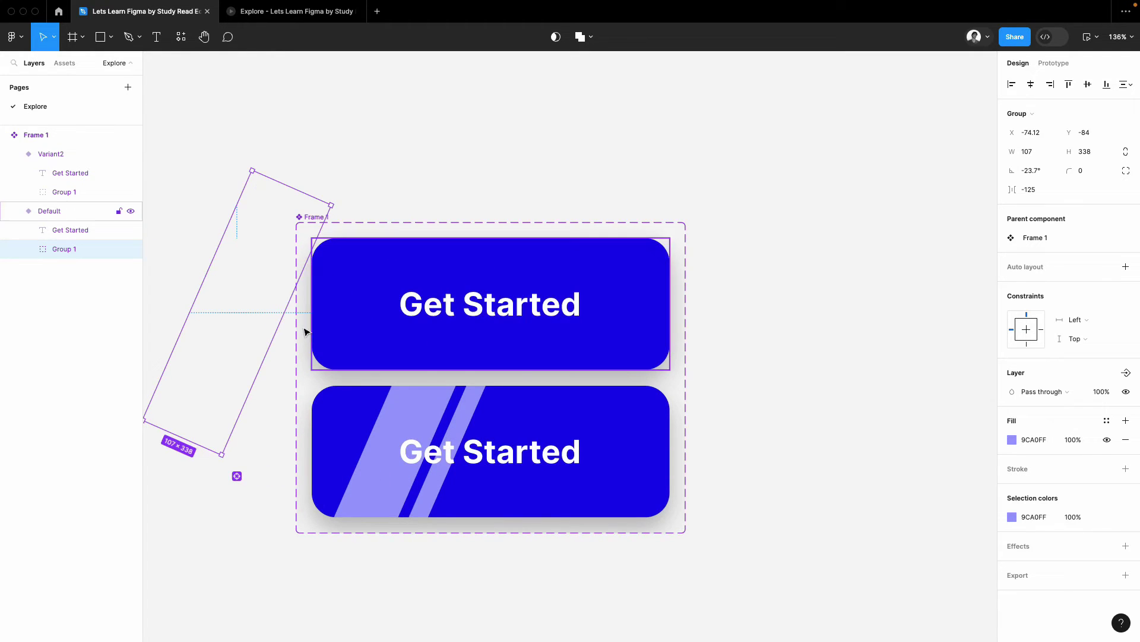
{"action": "left_click", "coordinate": [433, 399]}
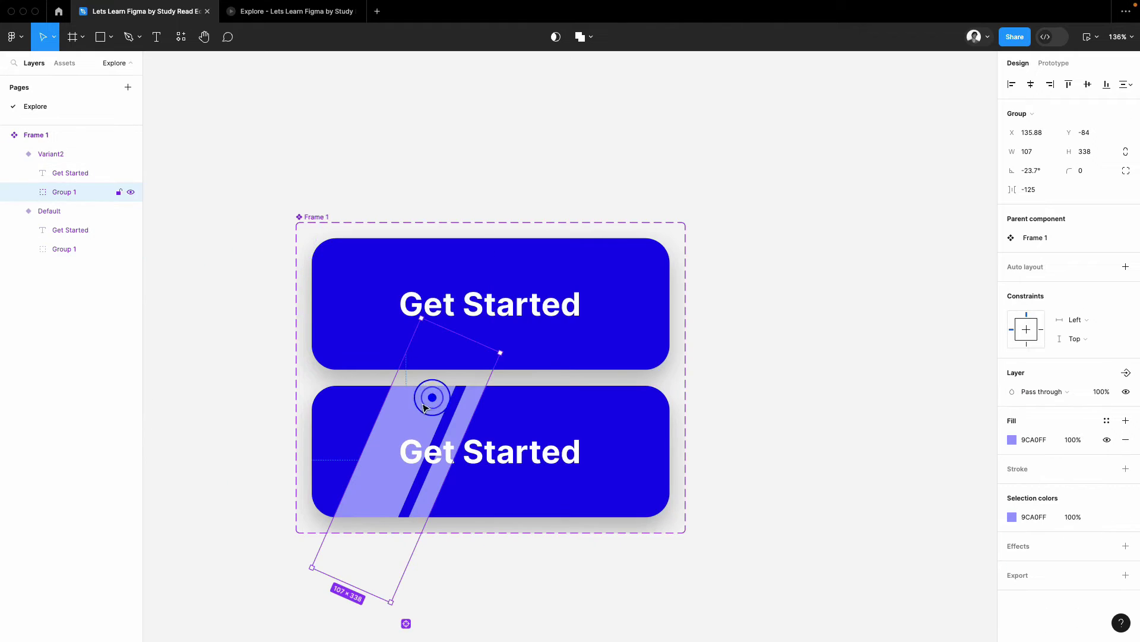
{"action": "key", "text": "shift+Right"}
{"action": "key", "text": "shift+Right"}
{"action": "key", "text": "shift+Right"}
{"action": "key", "text": "shift+Right"}
{"action": "key", "text": "shift+Right"}
{"action": "key", "text": "shift+Right"}
{"action": "key", "text": "shift+Right"}
{"action": "key", "text": "shift+Right"}
{"action": "key", "text": "shift+Right"}
{"action": "key", "text": "shift+Right"}
{"action": "key", "text": "shift+Right"}
{"action": "key", "text": "shift+Right"}
{"action": "key", "text": "shift+Right"}
{"action": "key", "text": "shift+Right"}
{"action": "key", "text": "shift+Right"}
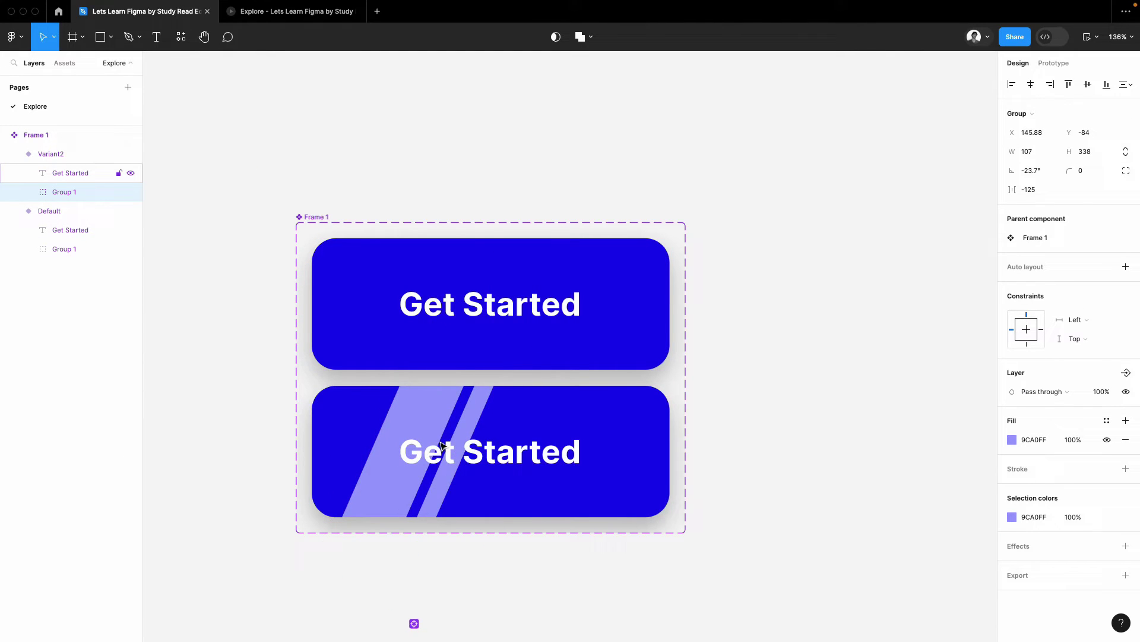
{"action": "key", "text": "shift+Right"}
{"action": "key", "text": "shift+Right"}
{"action": "key", "text": "shift+Right"}
{"action": "key", "text": "shift+Right"}
{"action": "key", "text": "shift+Right"}
{"action": "key", "text": "shift+Right"}
{"action": "key", "text": "shift+Right"}
{"action": "key", "text": "shift+Right"}
{"action": "key", "text": "shift+Right"}
{"action": "key", "text": "shift+Right"}
{"action": "key", "text": "shift+Right"}
{"action": "key", "text": "shift+Right"}
{"action": "key", "text": "shift+Right"}
{"action": "key", "text": "shift+Right"}
{"action": "key", "text": "shift+Right"}
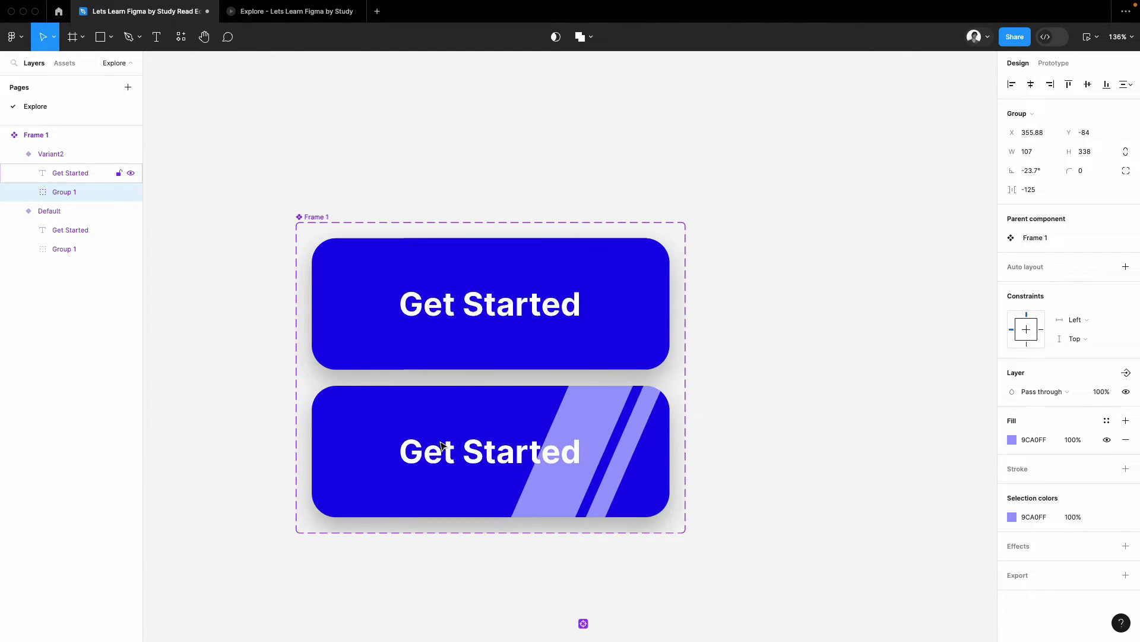
{"action": "key", "text": "shift+Right"}
{"action": "key", "text": "shift+Right"}
{"action": "key", "text": "shift+Right"}
{"action": "key", "text": "shift+Right"}
{"action": "key", "text": "shift+Right"}
{"action": "key", "text": "shift+Right"}
{"action": "key", "text": "shift+Right"}
{"action": "key", "text": "shift+Right"}
{"action": "key", "text": "shift+Right"}
{"action": "key", "text": "shift+Right"}
{"action": "key", "text": "shift+Right"}
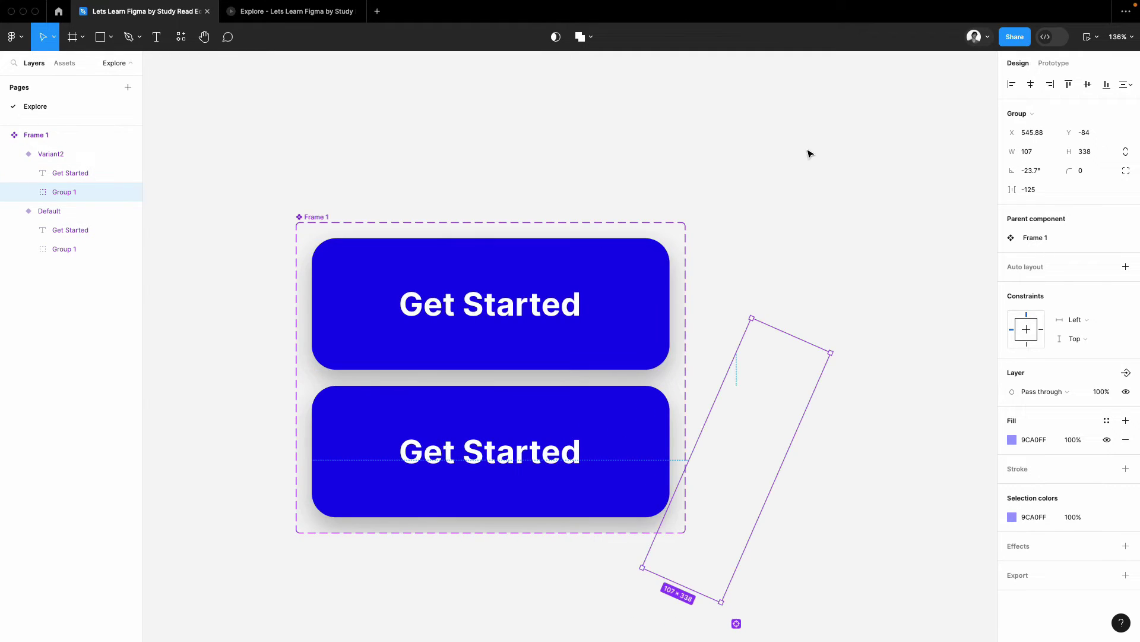
Create a prototype connection from the Default variant to Variant2
{"action": "left_click", "coordinate": [764, 180]}
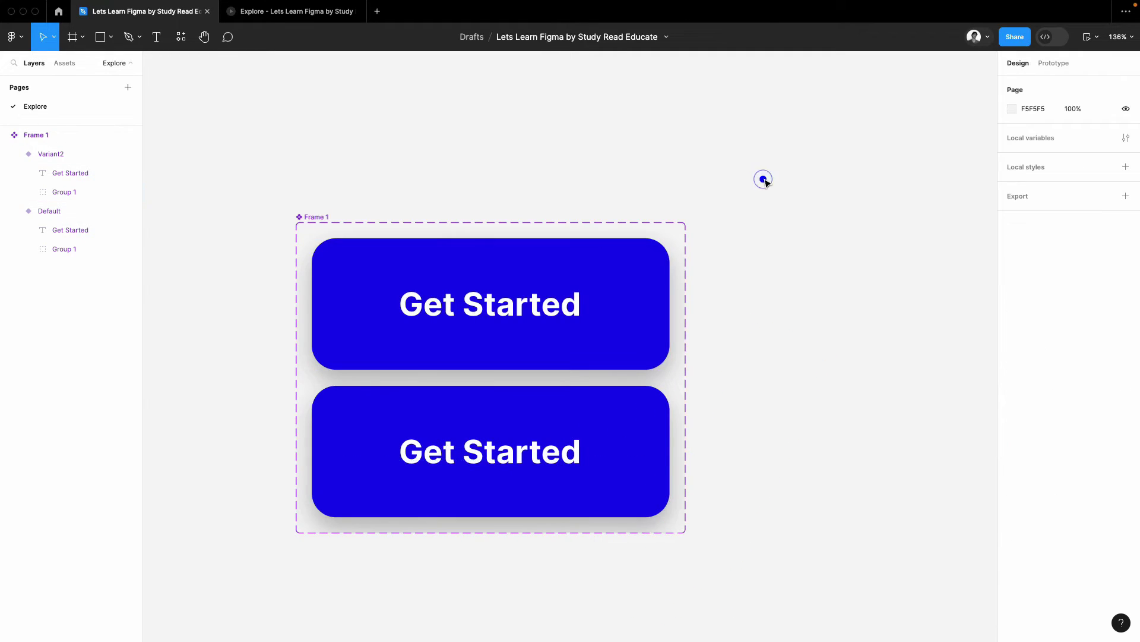
{"action": "left_click", "coordinate": [572, 288]}
{"action": "left_click", "coordinate": [1054, 62]}
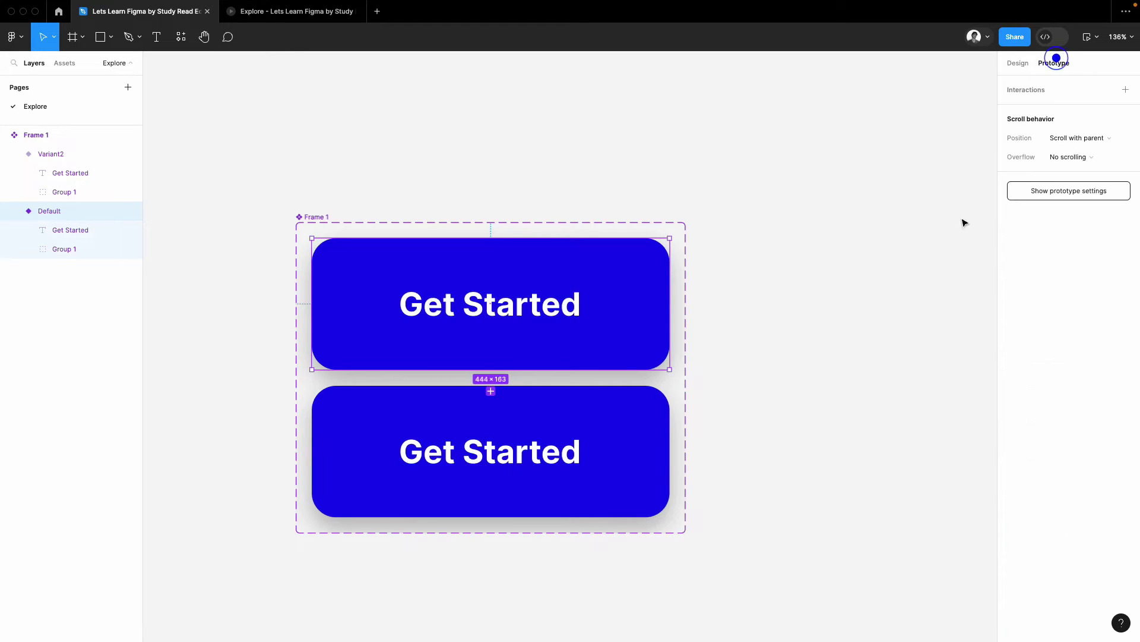
{"action": "scroll", "coordinate": [491, 373], "scroll_direction": "up", "scroll_amount": 5}
{"action": "left_click_drag", "start_coordinate": [494, 370], "coordinate": [473, 409]}
{"action": "scroll", "coordinate": [567, 259], "scroll_direction": "down", "scroll_amount": 5}
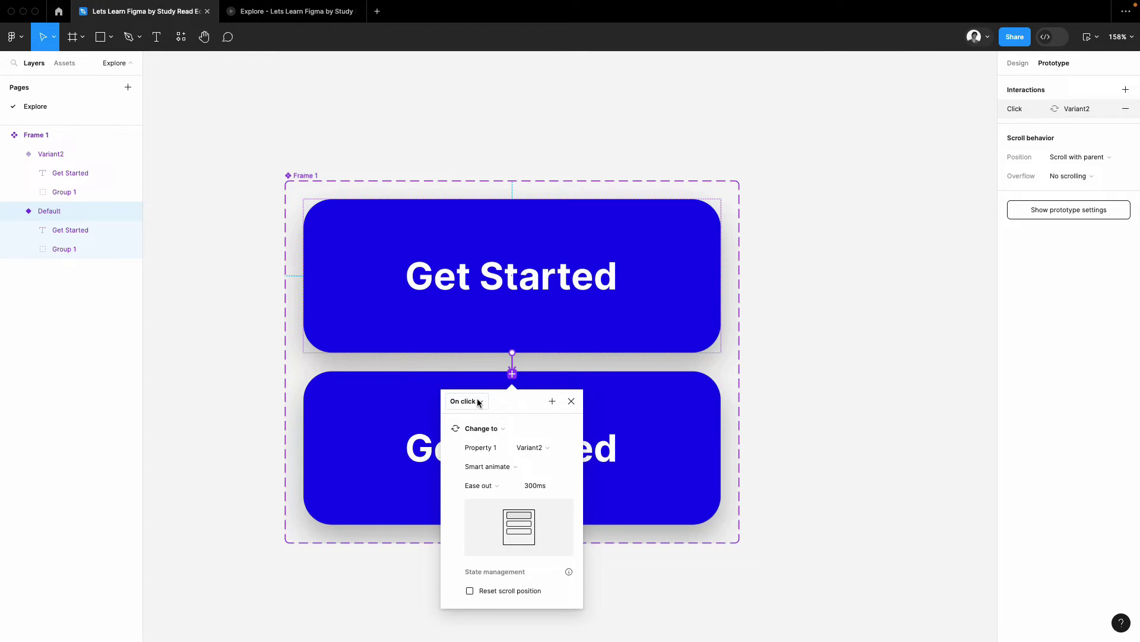
Set the interaction to After delay 2000ms with Smart animate, ease out 300ms
{"action": "left_click", "coordinate": [479, 402]}
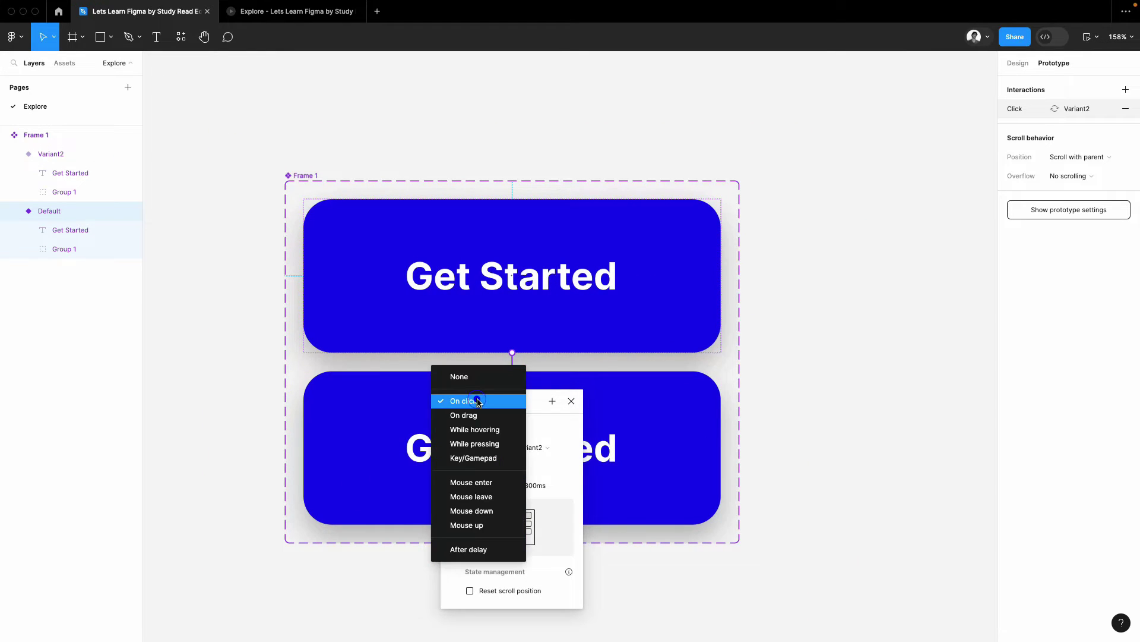
{"action": "left_click", "coordinate": [504, 549]}
{"action": "left_click", "coordinate": [475, 420]}
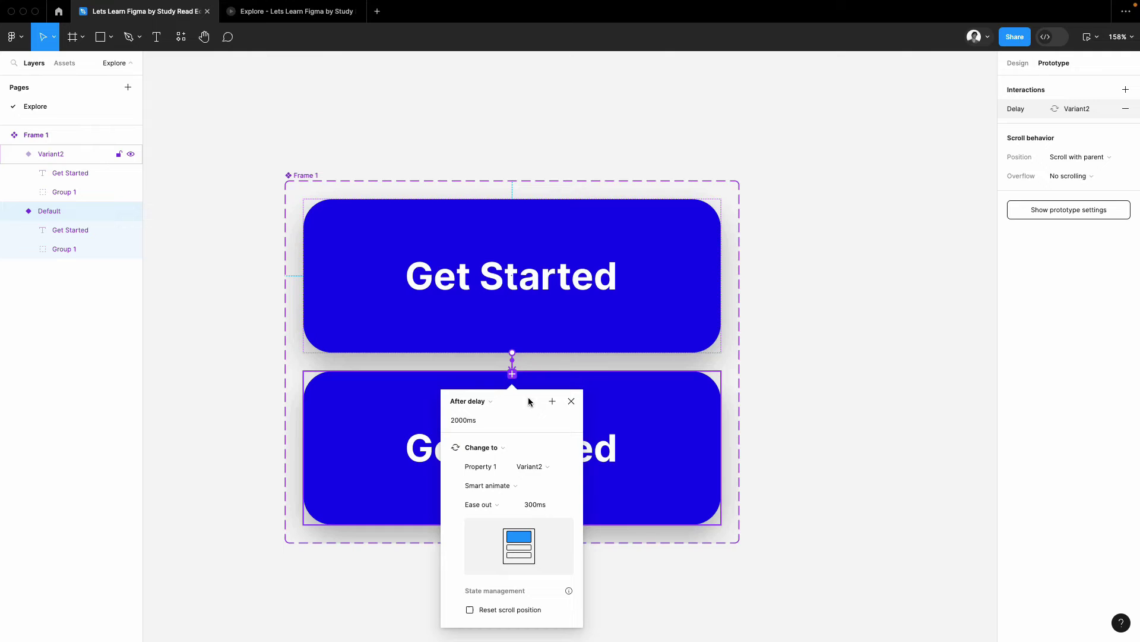
{"action": "left_click", "coordinate": [497, 491]}
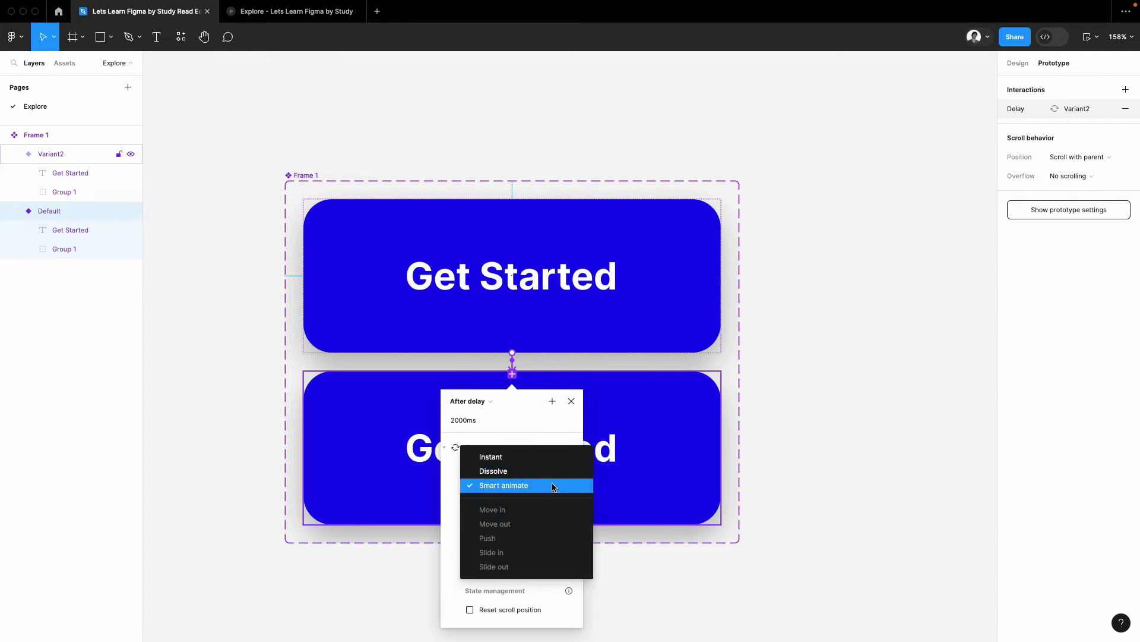
{"action": "left_click", "coordinate": [550, 483]}
Draw a large Frame 2 beside the component
{"action": "left_click", "coordinate": [868, 290]}
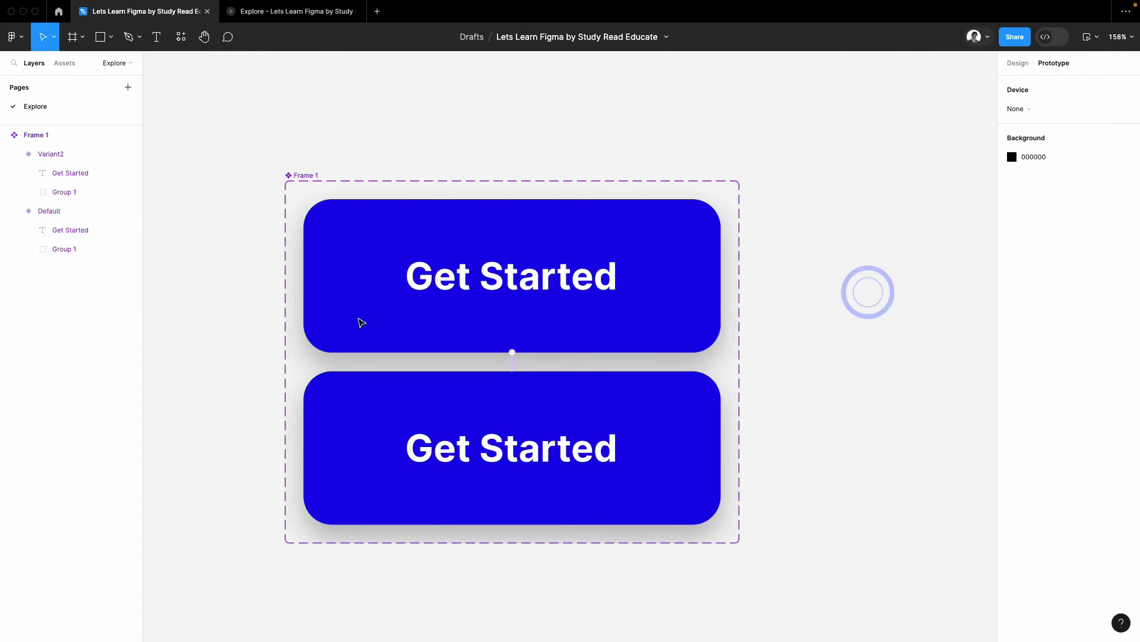
{"action": "left_click", "coordinate": [73, 37]}
{"action": "scroll", "coordinate": [157, 242], "scroll_direction": "down", "scroll_amount": 5}
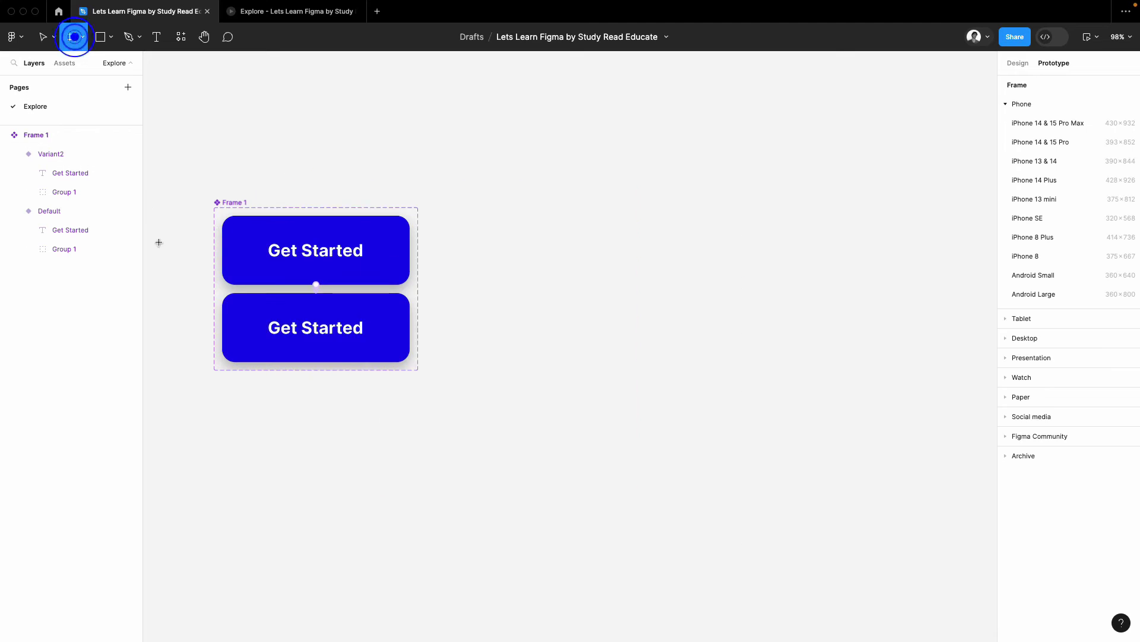
{"action": "scroll", "coordinate": [400, 127], "scroll_direction": "right", "scroll_amount": 2}
{"action": "left_click_drag", "start_coordinate": [456, 135], "coordinate": [651, 424]}
{"action": "left_click_drag", "start_coordinate": [689, 487], "coordinate": [708, 556]}
{"action": "left_click", "coordinate": [800, 342]}
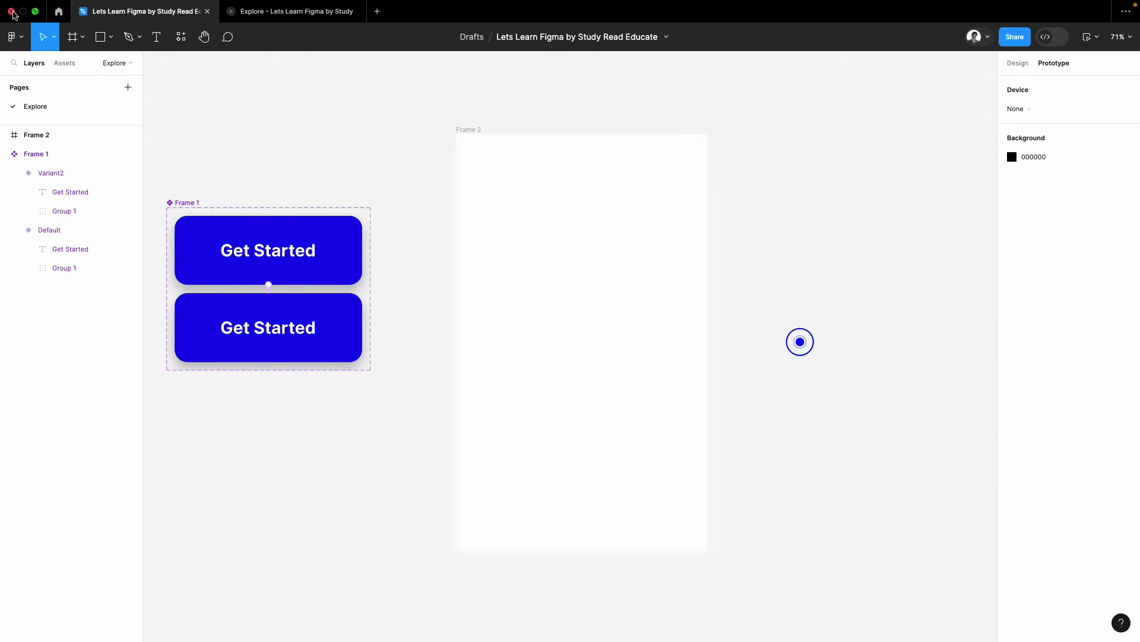
Place a Get Started button instance in Frame 2, centred horizontally and vertically
{"action": "left_click", "coordinate": [59, 62]}
{"action": "left_click_drag", "start_coordinate": [26, 174], "coordinate": [689, 294]}
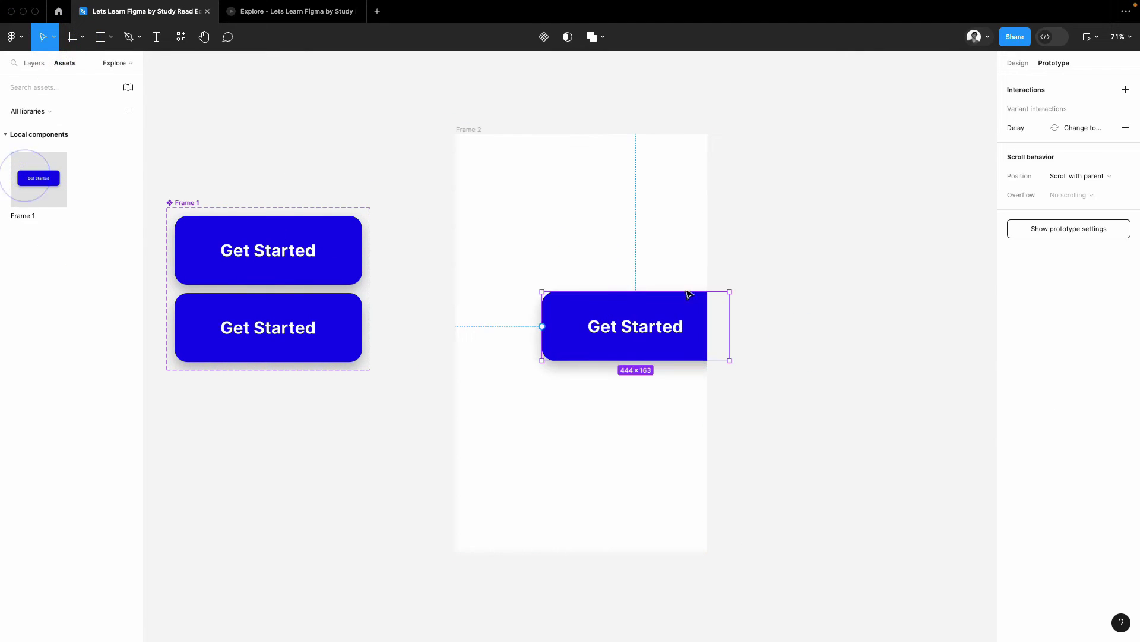
{"action": "left_click", "coordinate": [1026, 62]}
{"action": "left_click", "coordinate": [1031, 79]}
{"action": "left_click", "coordinate": [1084, 79]}
{"action": "left_click", "coordinate": [856, 168]}
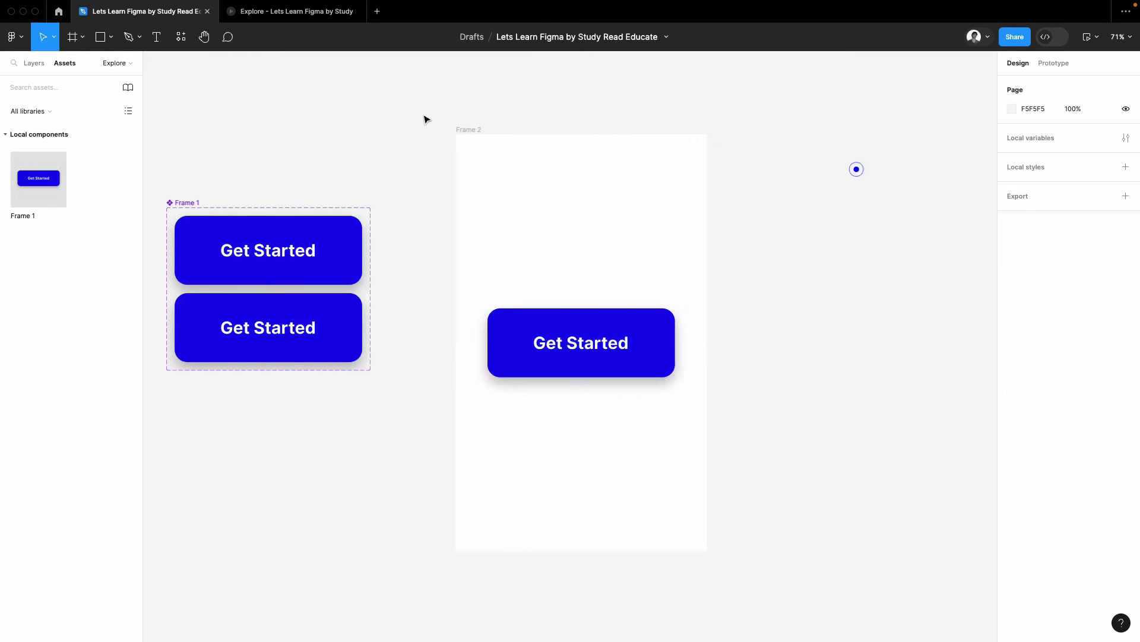
Fill Frame 2 with dark blue 020AB4
{"action": "left_click", "coordinate": [460, 130]}
{"action": "left_click", "coordinate": [1012, 344]}
{"action": "left_click", "coordinate": [871, 498]}
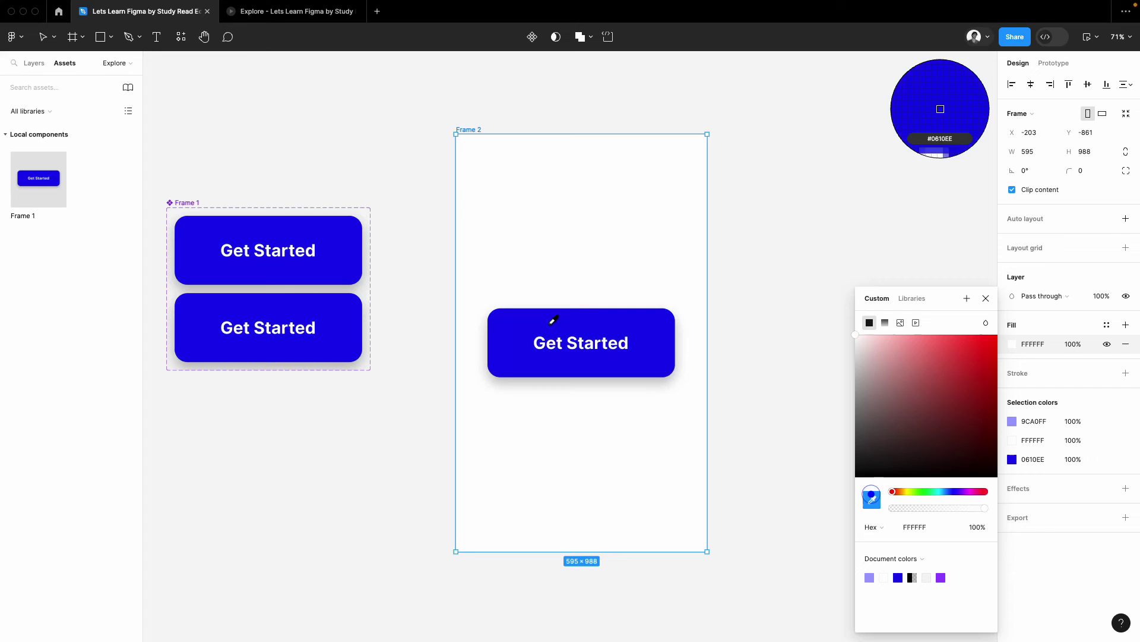
{"action": "left_click", "coordinate": [644, 350]}
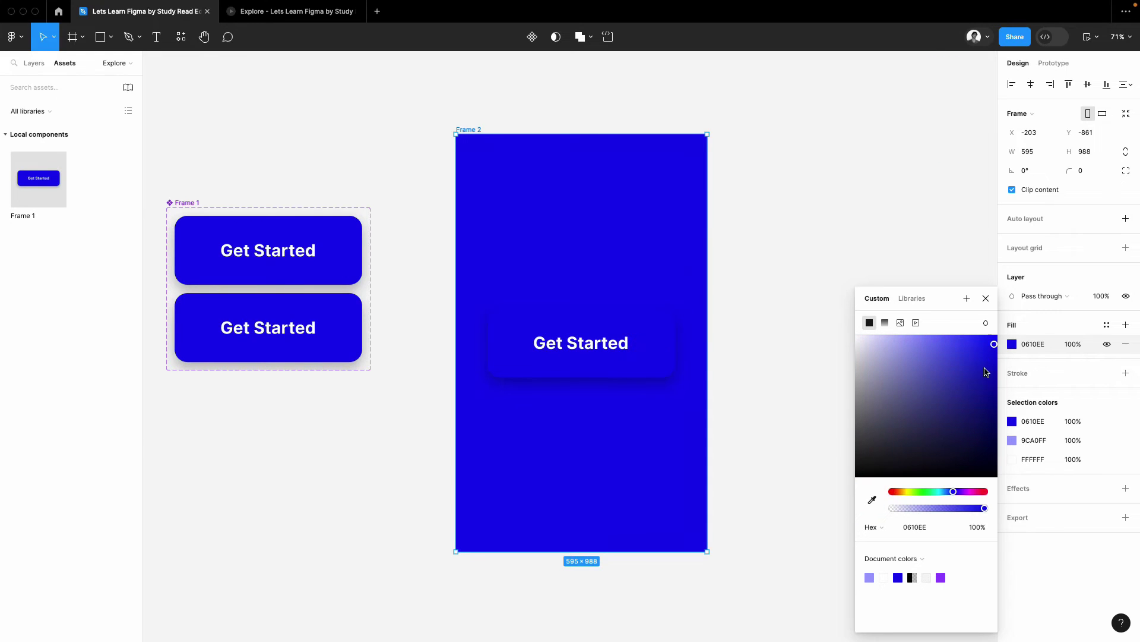
{"action": "left_click_drag", "start_coordinate": [986, 372], "coordinate": [997, 375]}
{"action": "left_click", "coordinate": [807, 147]}
{"action": "left_click", "coordinate": [465, 126]}
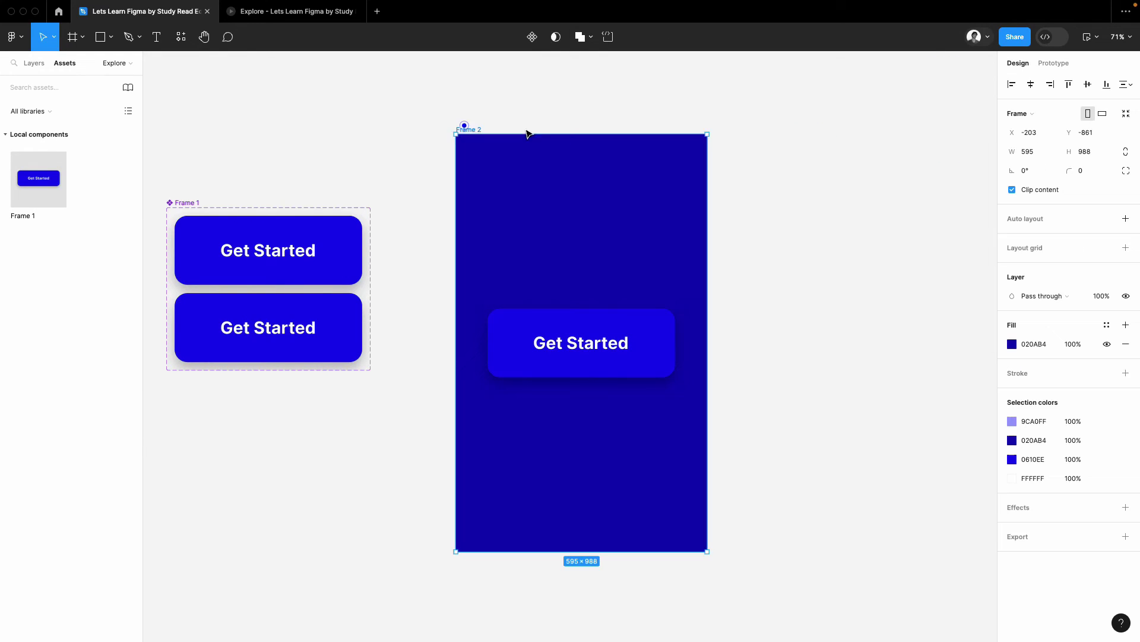
Open a prototype preview window and move it right so the variants stay visible
{"action": "left_click", "coordinate": [1097, 37]}
{"action": "left_click", "coordinate": [1077, 80]}
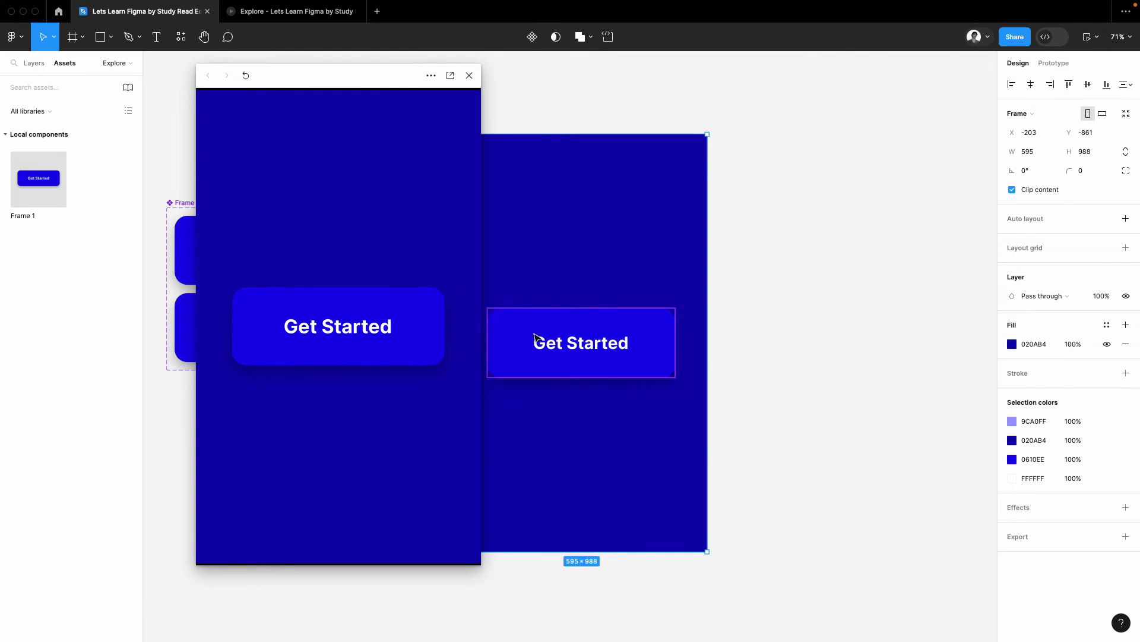
{"action": "left_click_drag", "start_coordinate": [352, 76], "coordinate": [865, 88]}
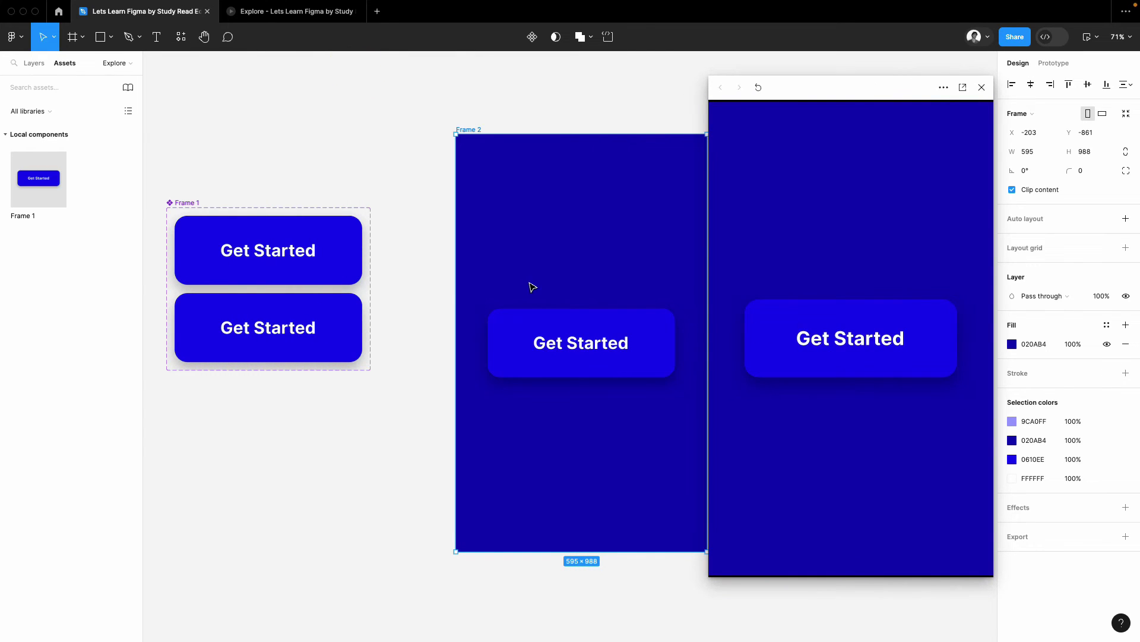
{"action": "scroll", "coordinate": [574, 383], "scroll_direction": "left", "scroll_amount": 4}
{"action": "scroll", "coordinate": [320, 238], "scroll_direction": "up", "scroll_amount": 5}
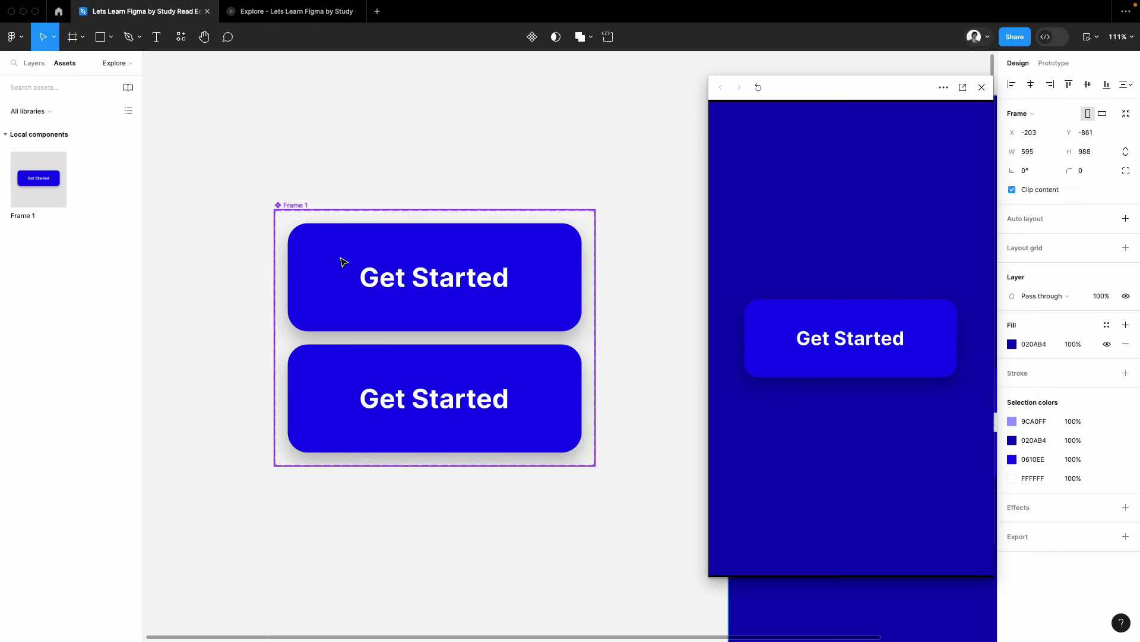
{"action": "left_click", "coordinate": [344, 262]}
{"action": "left_click", "coordinate": [600, 147]}
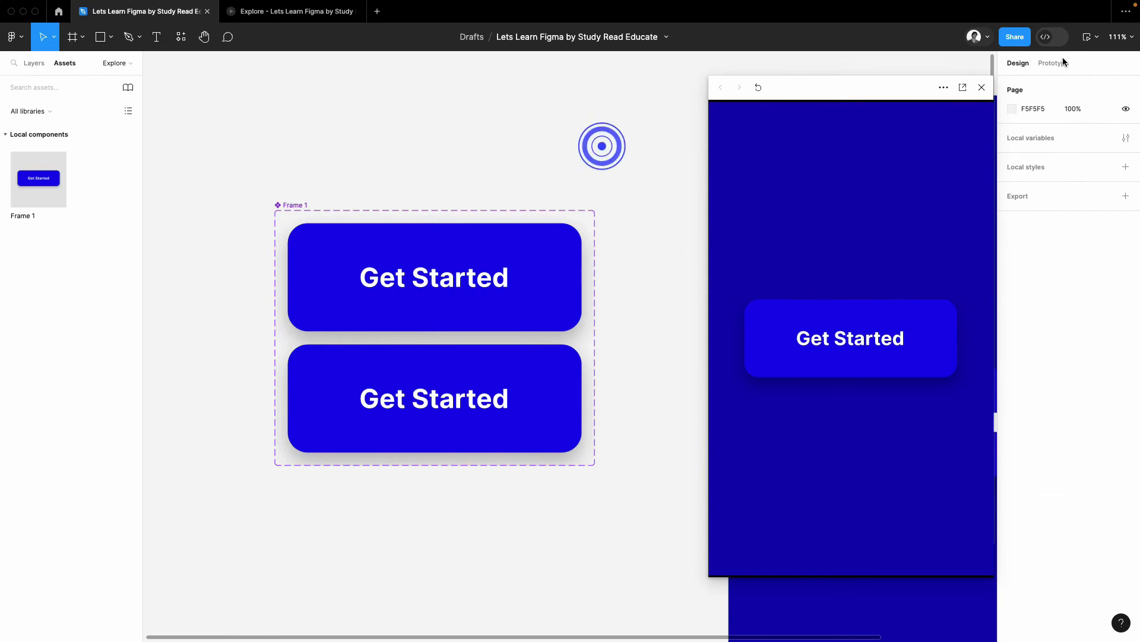
Create a prototype connection from Variant2 back to the Default variant
{"action": "left_click", "coordinate": [1054, 63]}
{"action": "scroll", "coordinate": [448, 338], "scroll_direction": "up", "scroll_amount": 2}
{"action": "scroll", "coordinate": [447, 337], "scroll_direction": "up", "scroll_amount": 5}
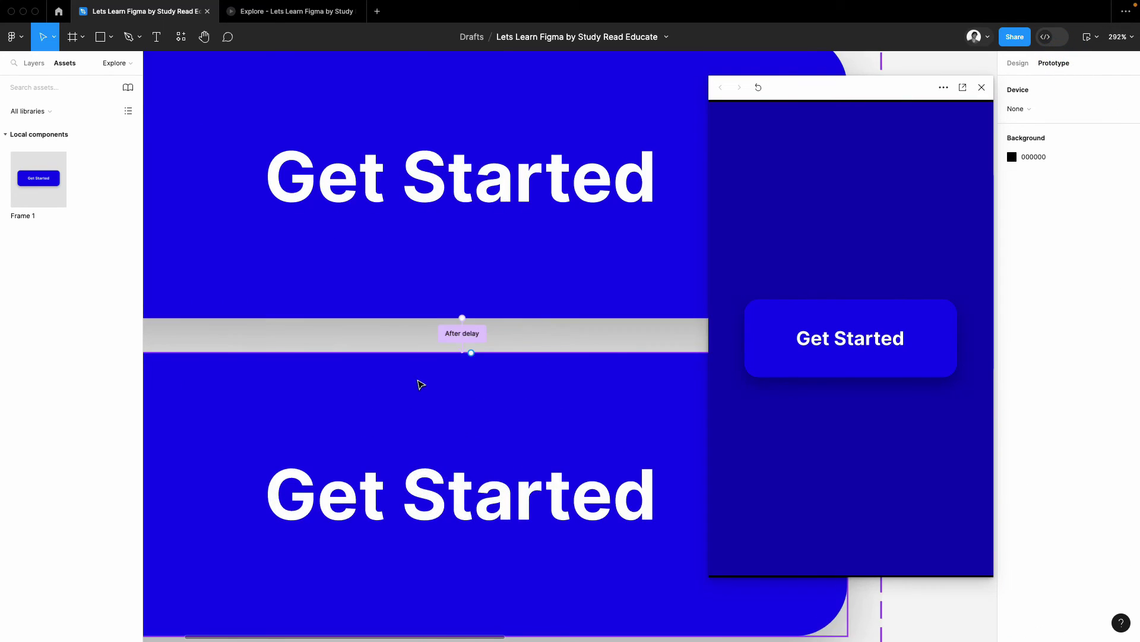
{"action": "scroll", "coordinate": [420, 384], "scroll_direction": "down", "scroll_amount": 5}
{"action": "left_click", "coordinate": [502, 394]}
{"action": "left_click_drag", "start_coordinate": [449, 369], "coordinate": [473, 340]}
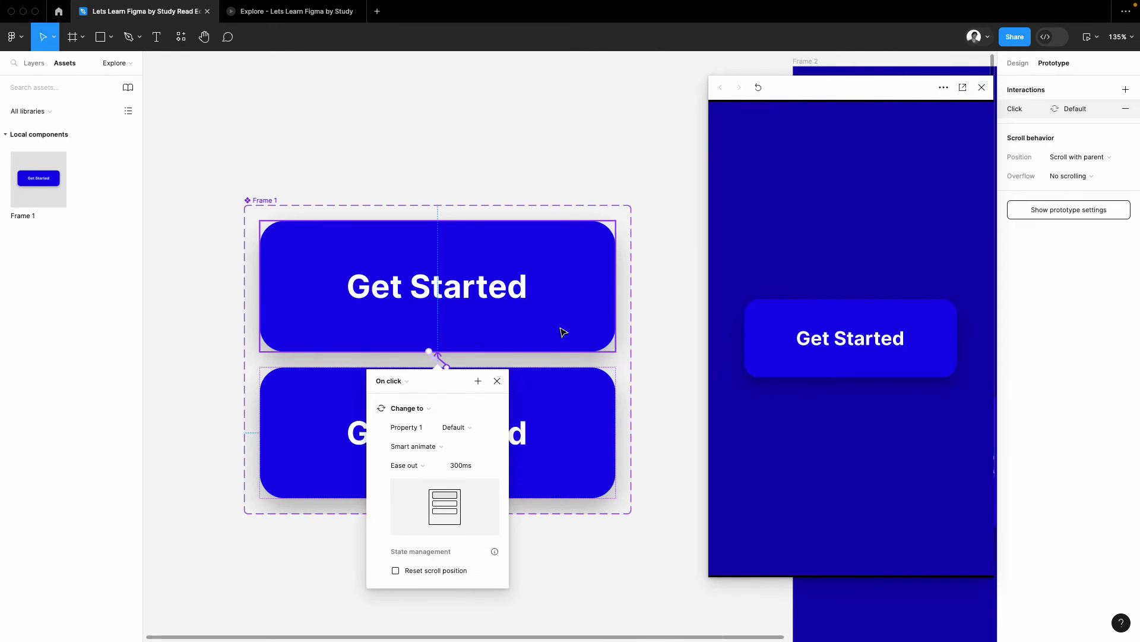
Set the return to After delay 800ms with an Instant transition, and restart the preview
{"action": "left_click", "coordinate": [409, 385]}
{"action": "left_click", "coordinate": [407, 528]}
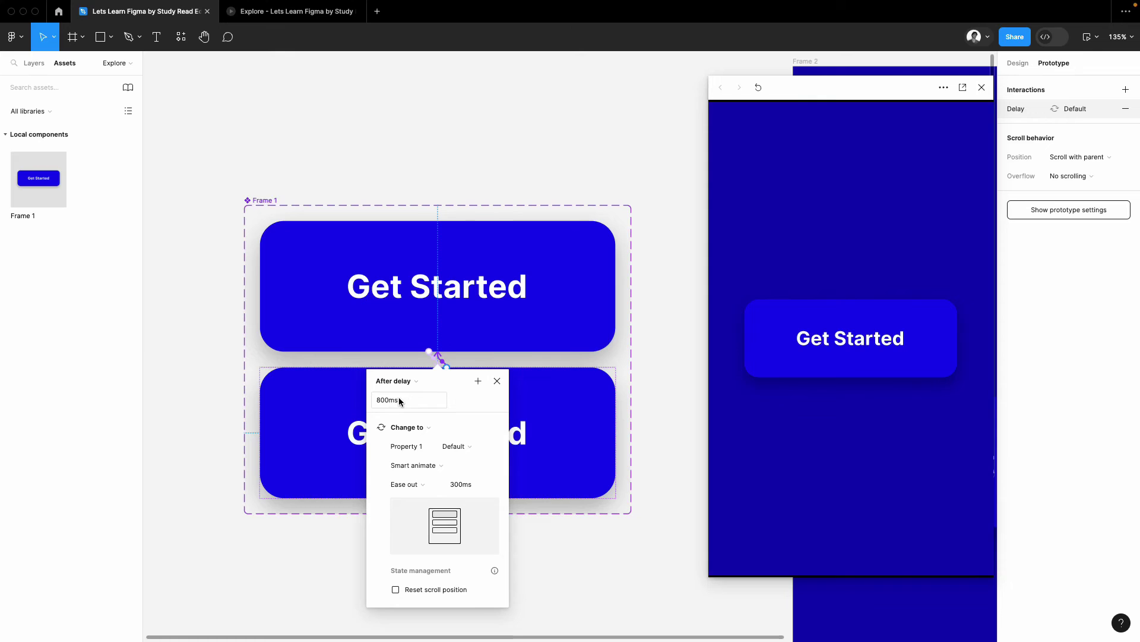
{"action": "left_click", "coordinate": [431, 467]}
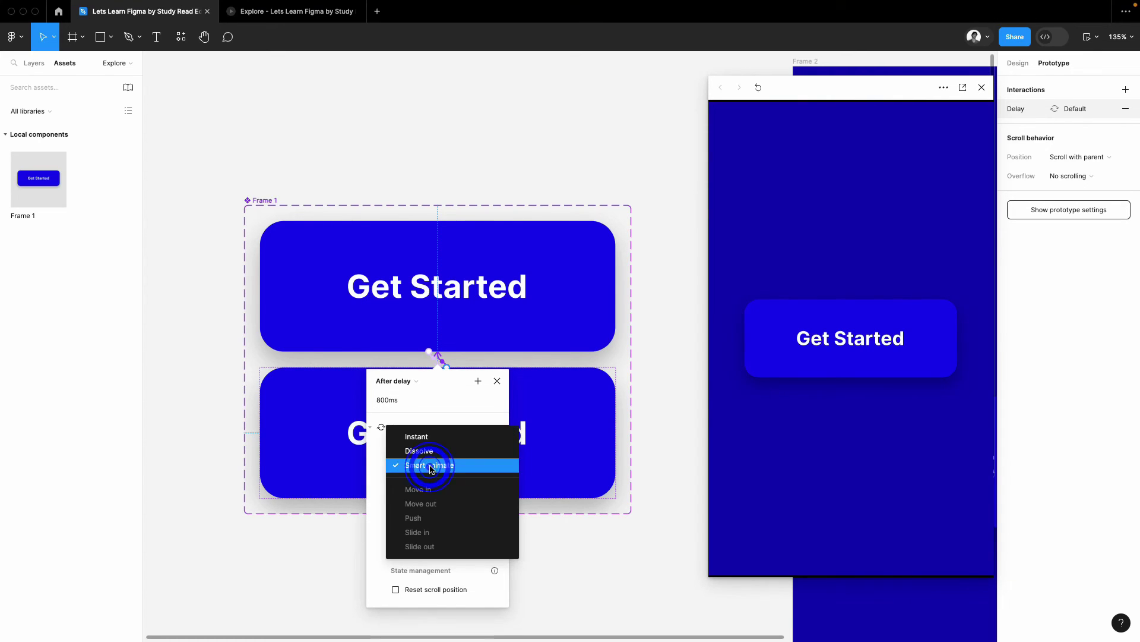
{"action": "left_click", "coordinate": [438, 439]}
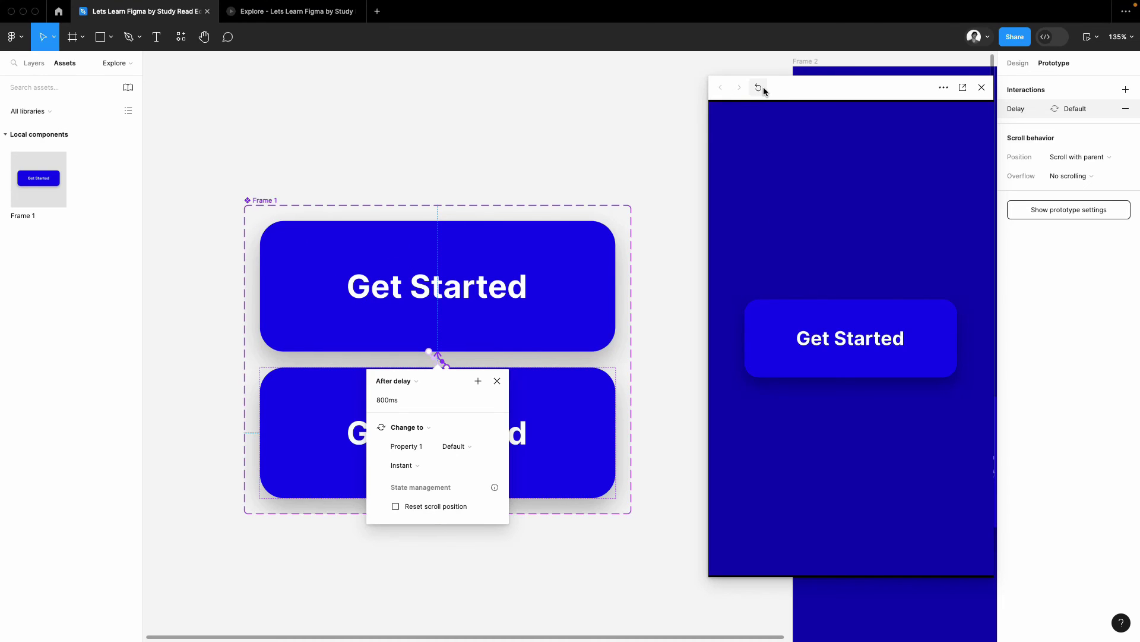
{"action": "left_click", "coordinate": [763, 88]}
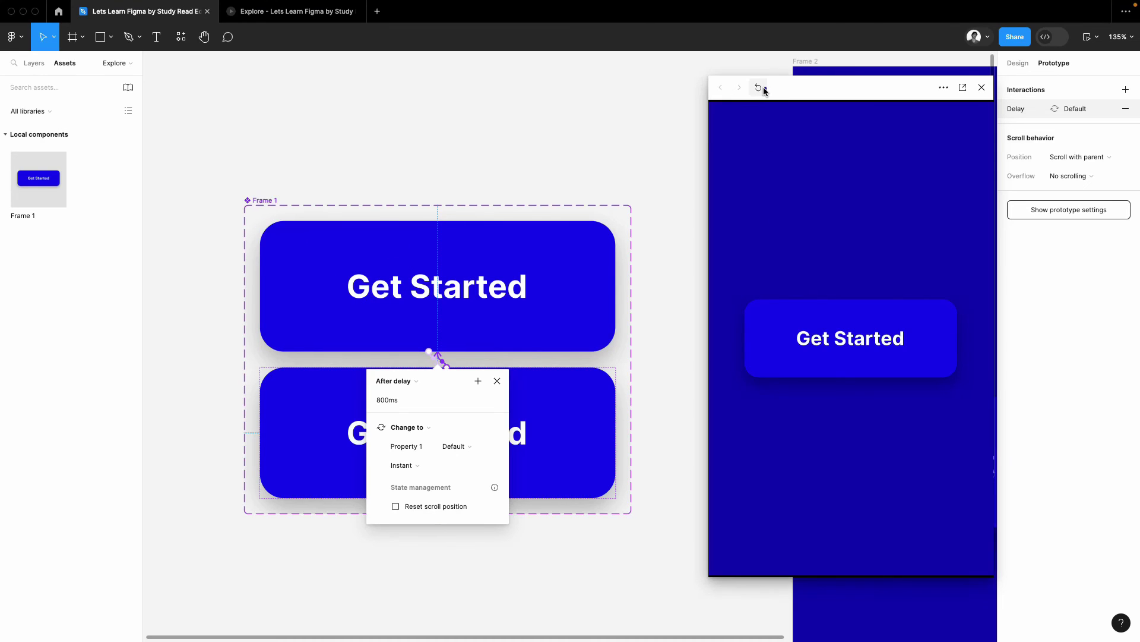
Reopen the Default-to-Variant2 After delay interaction settings
{"action": "left_click", "coordinate": [537, 127]}
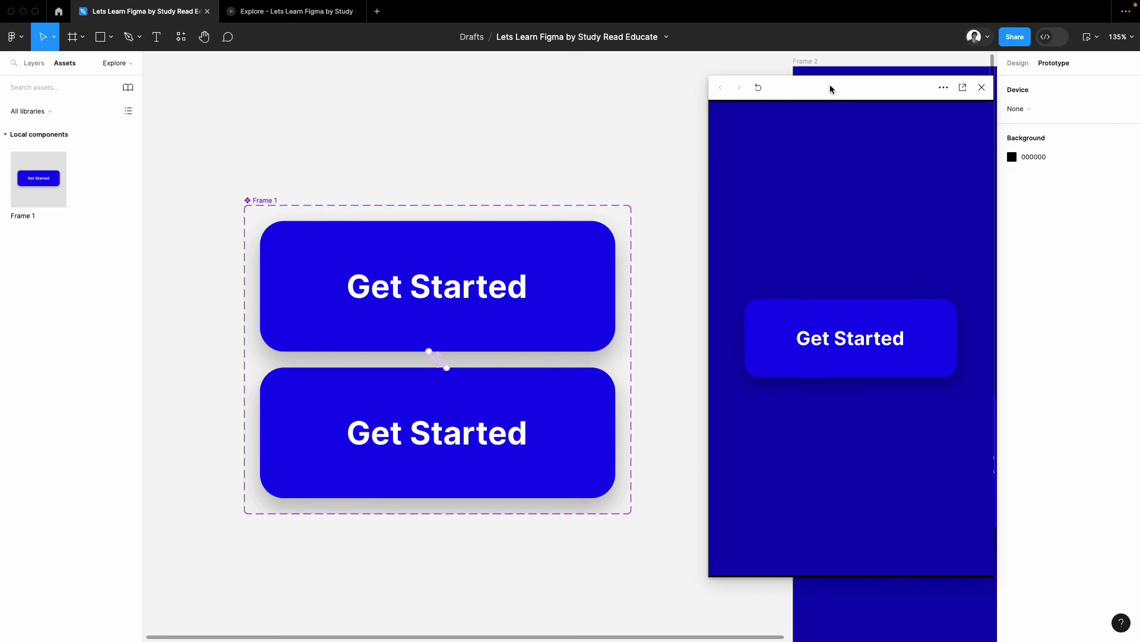
{"action": "left_click", "coordinate": [438, 361]}
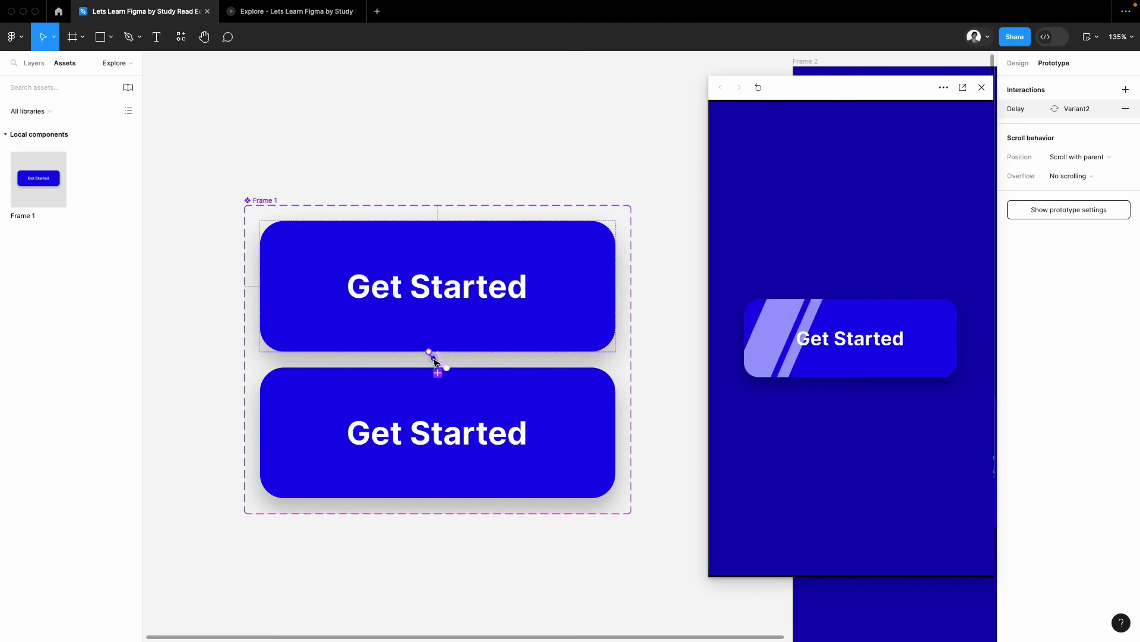